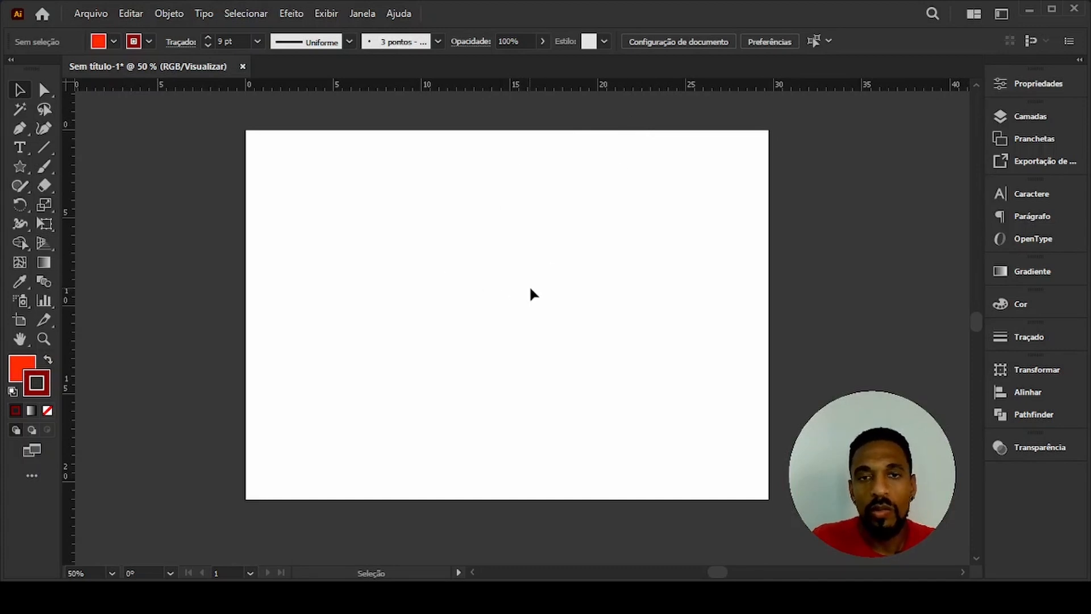
Set the artboard's width to 14,8 cm with the Artboard tool, then return to the Selection tool.
key(space)
drag(538, 277, 539, 292)
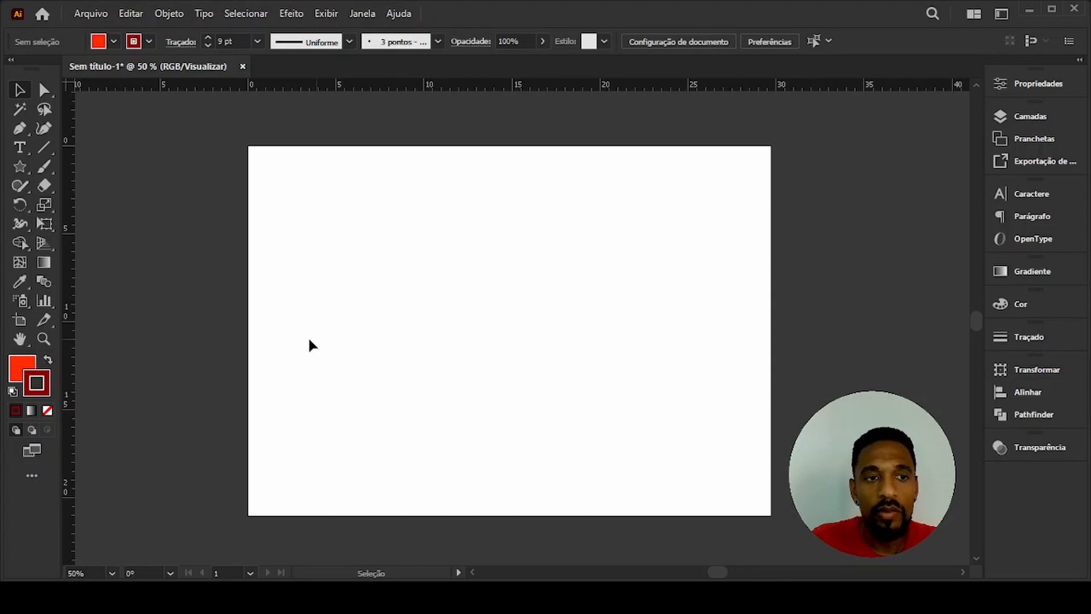
click(22, 322)
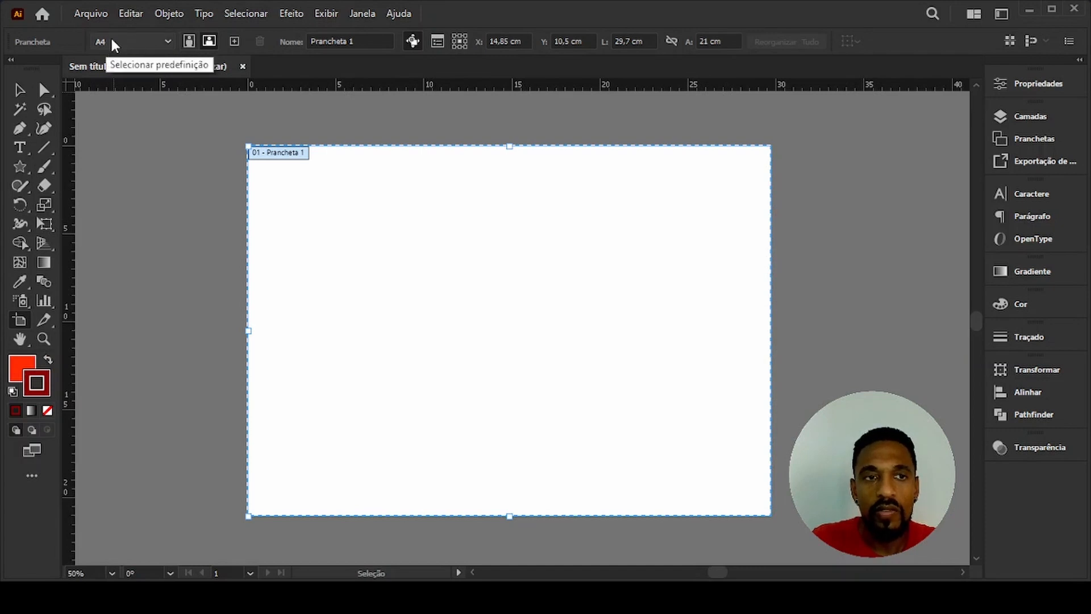
click(131, 39)
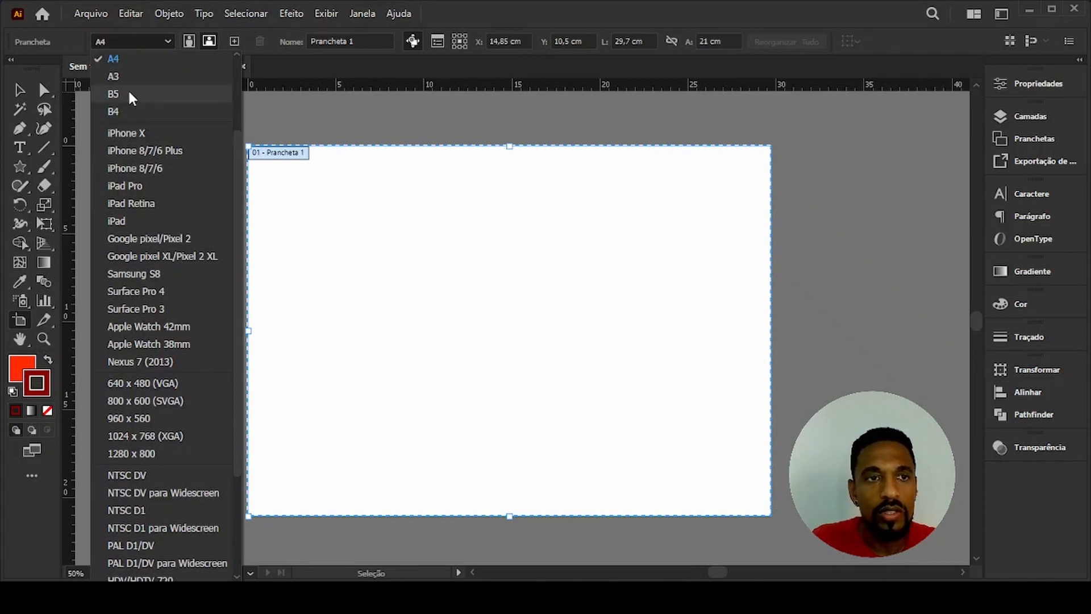
click(146, 40)
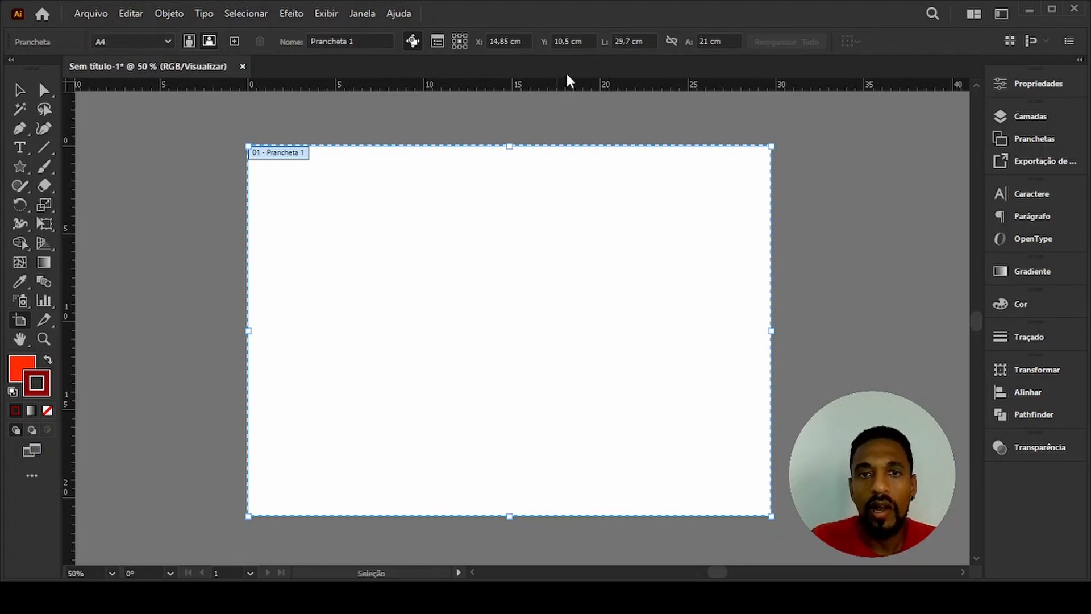
click(625, 41)
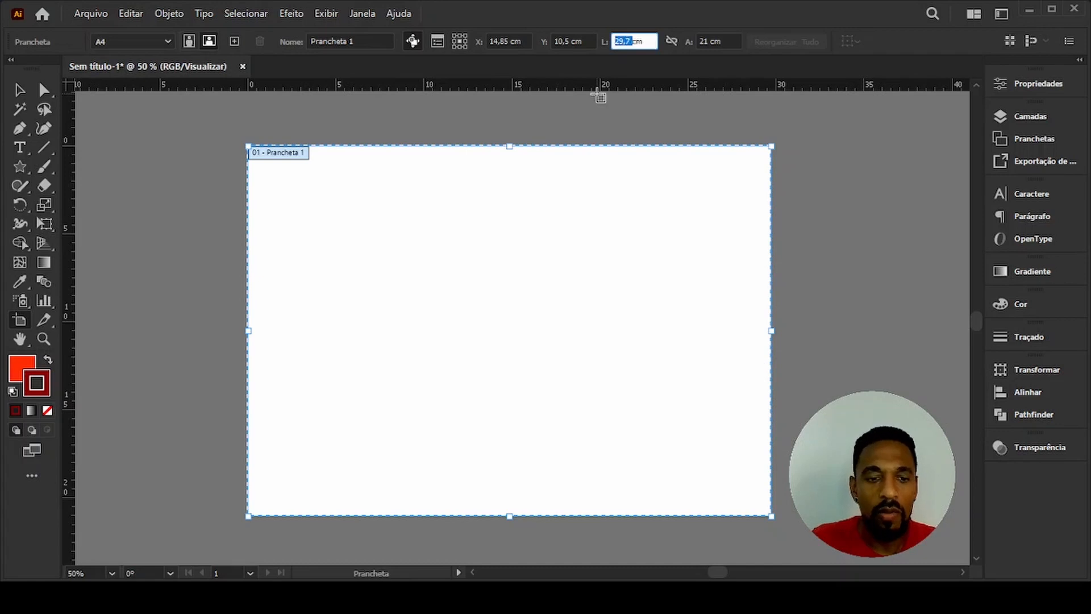
text(1)
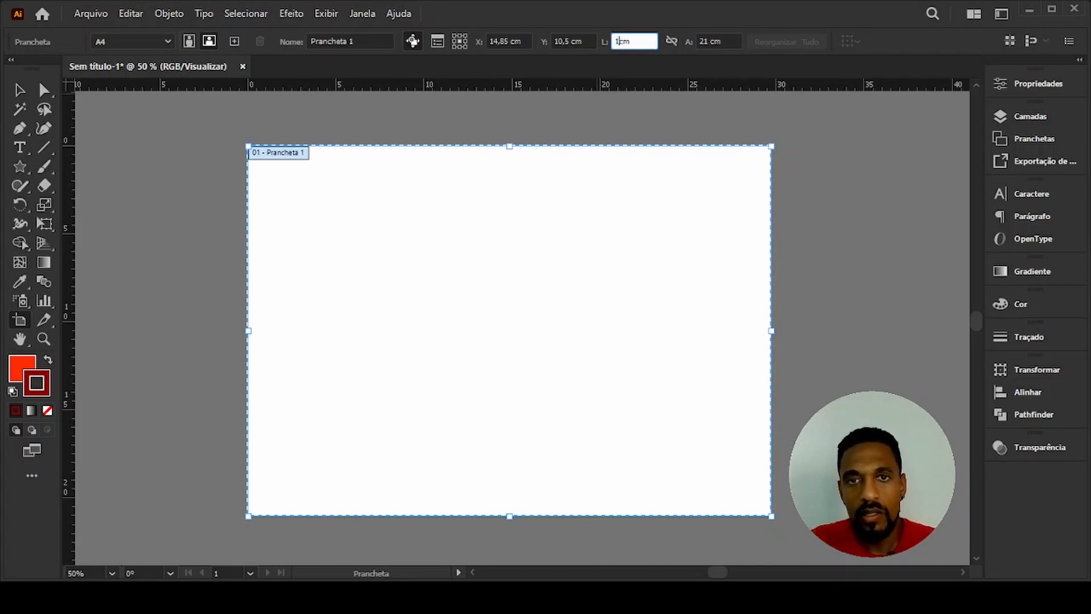
text(4,8)
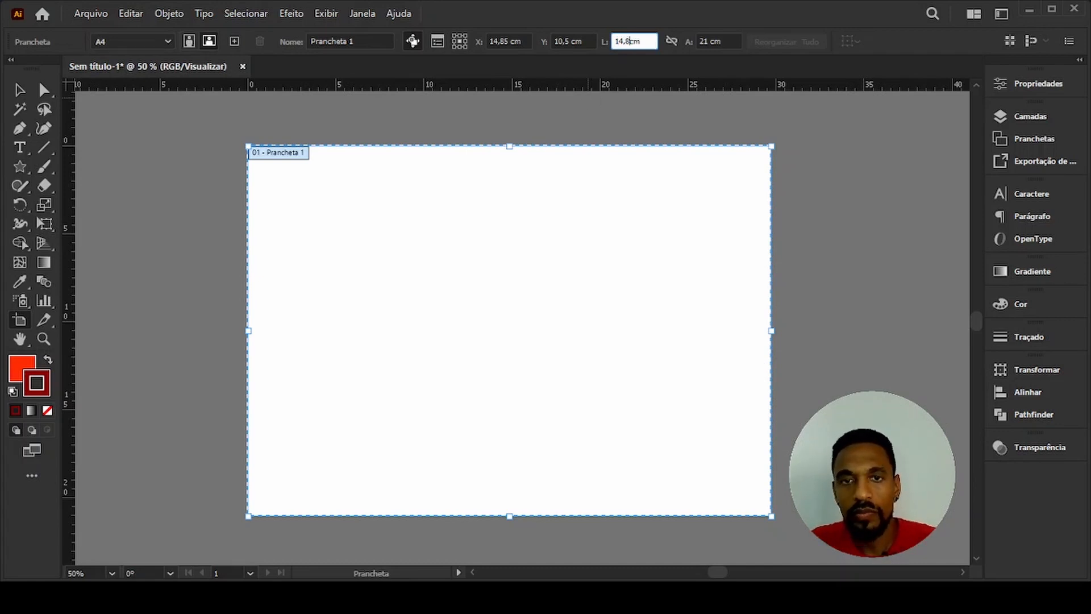
click(705, 41)
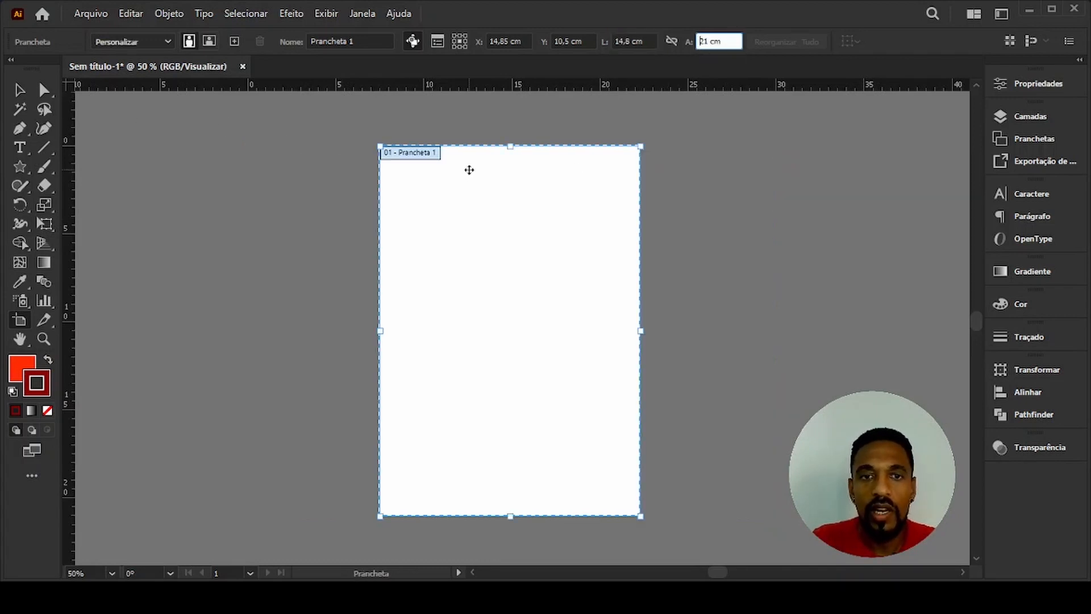
click(23, 90)
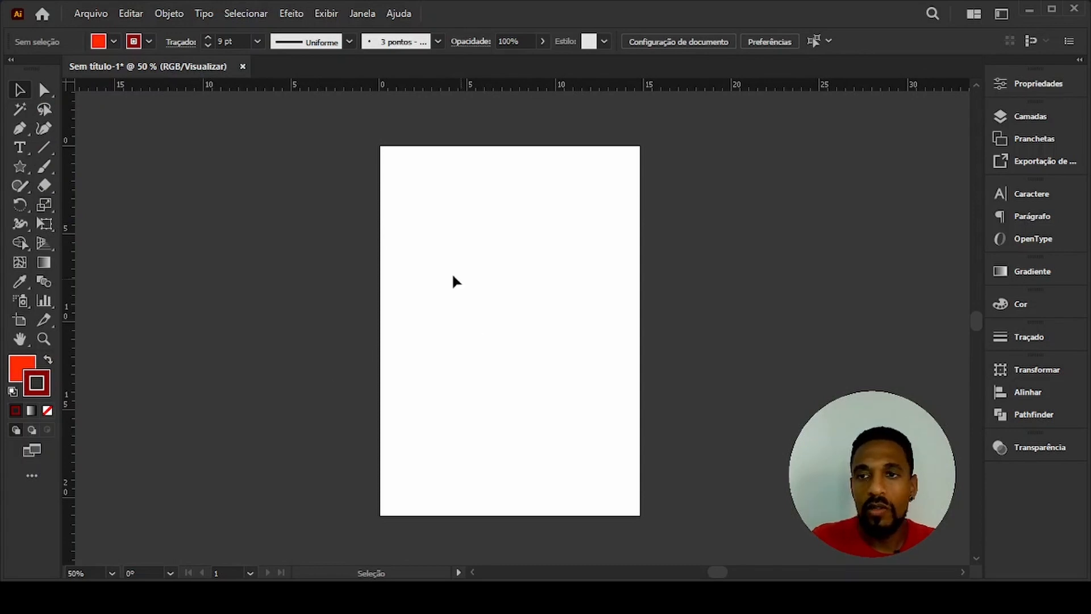
Review the options of Prancheta 1, including its name field and size presets, and close them without changing anything.
click(1037, 138)
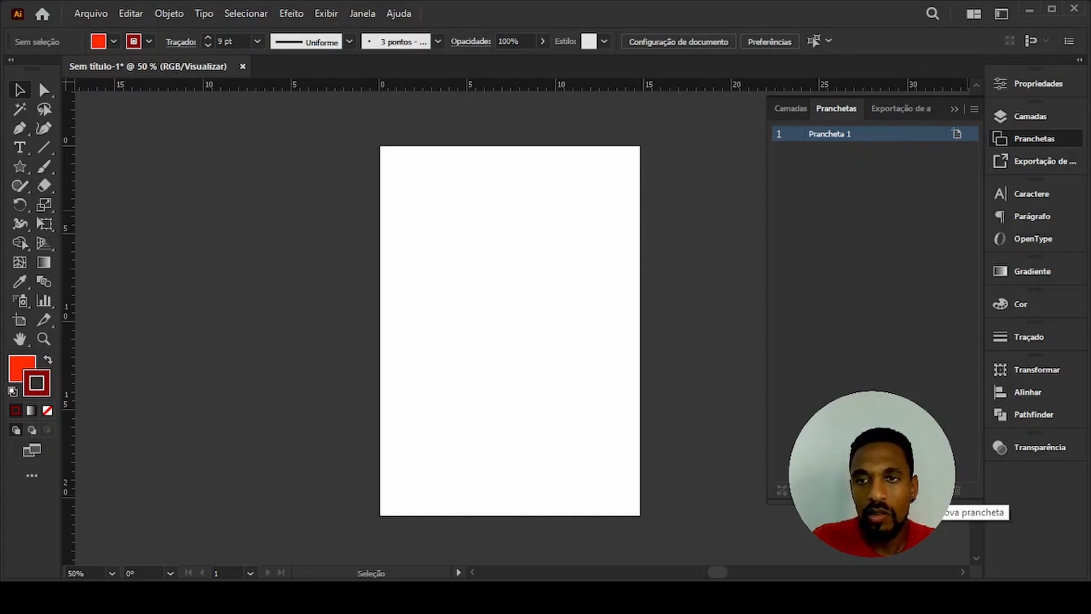
click(975, 110)
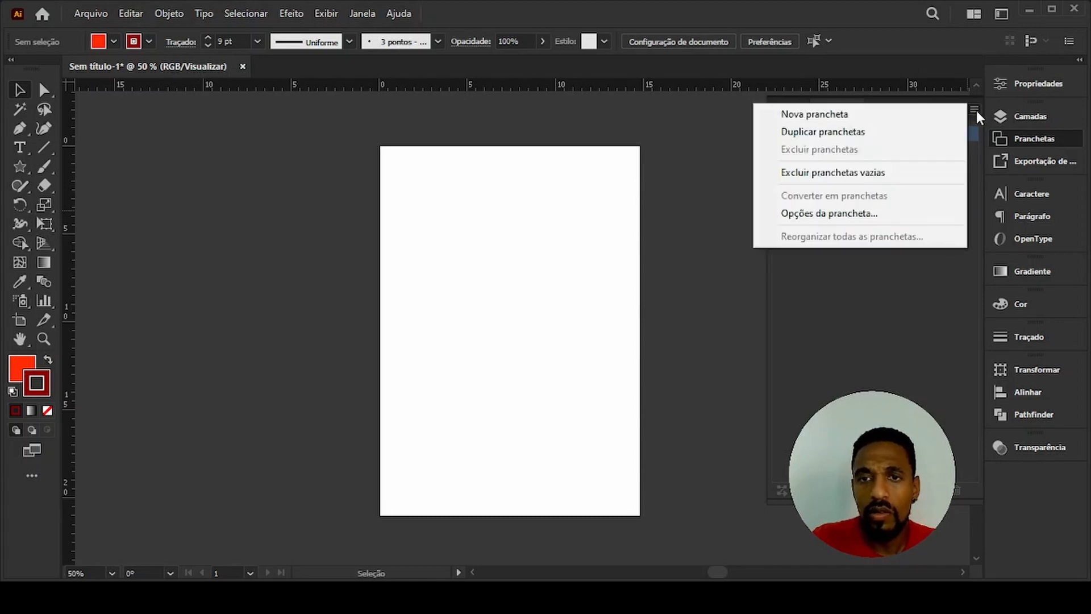
click(861, 215)
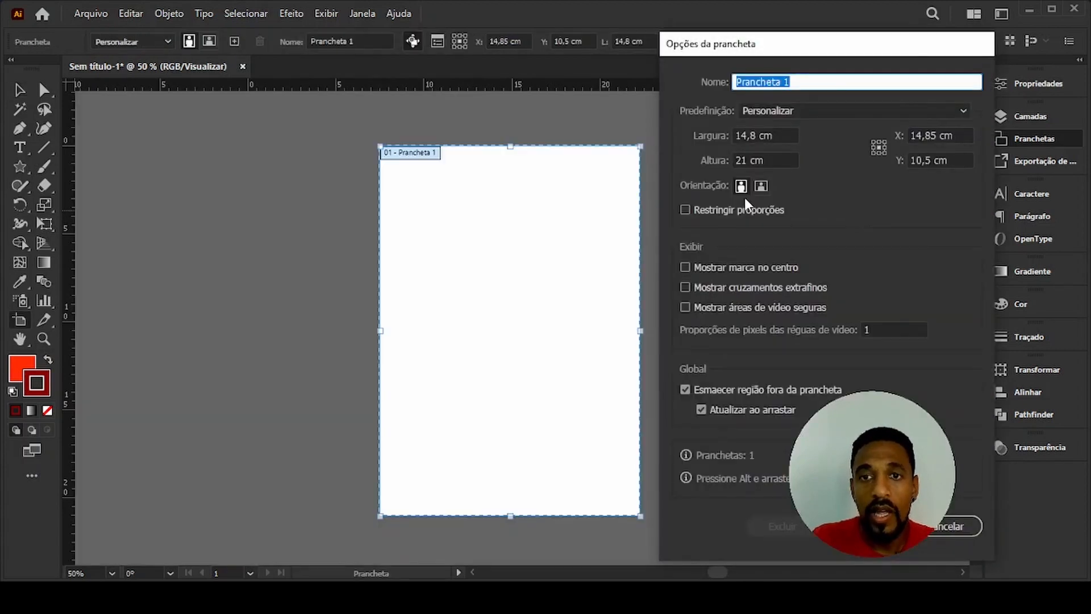
drag(763, 54, 181, 46)
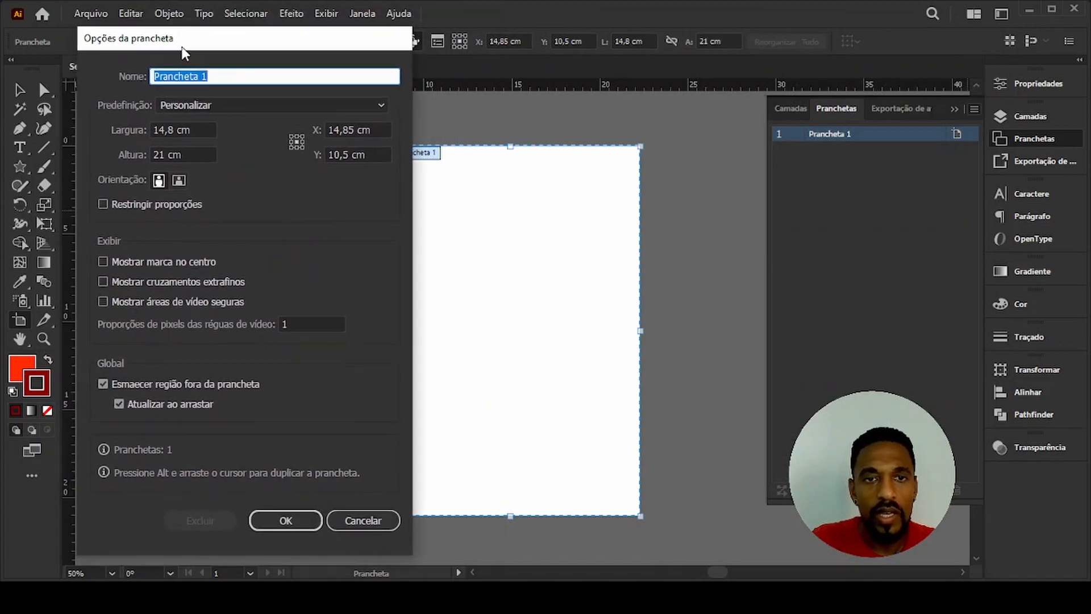
click(347, 102)
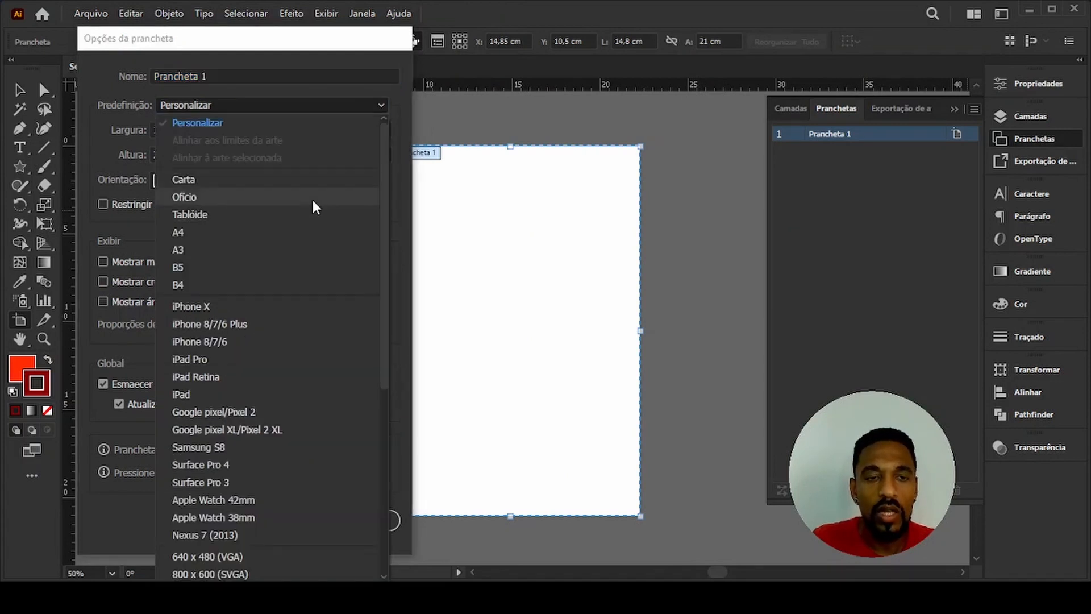
click(325, 107)
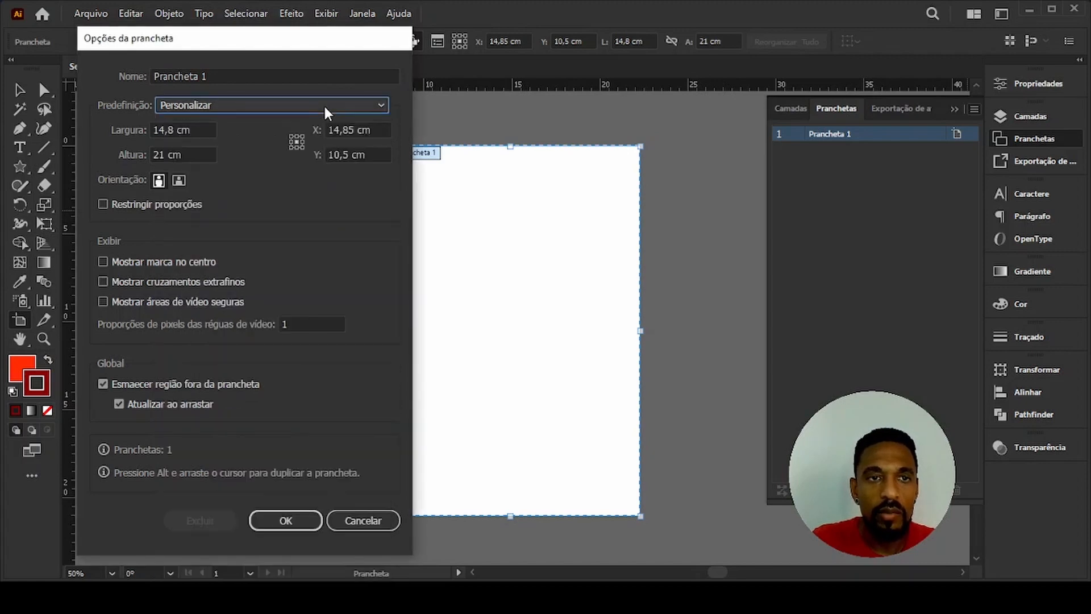
click(276, 75)
click(275, 75)
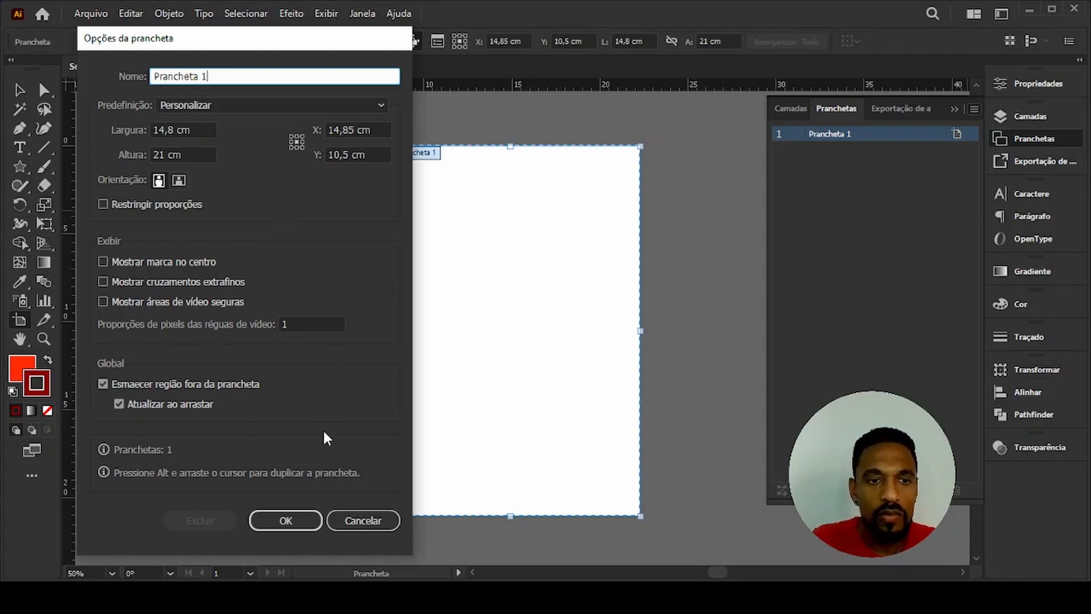
click(291, 514)
key(Escape)
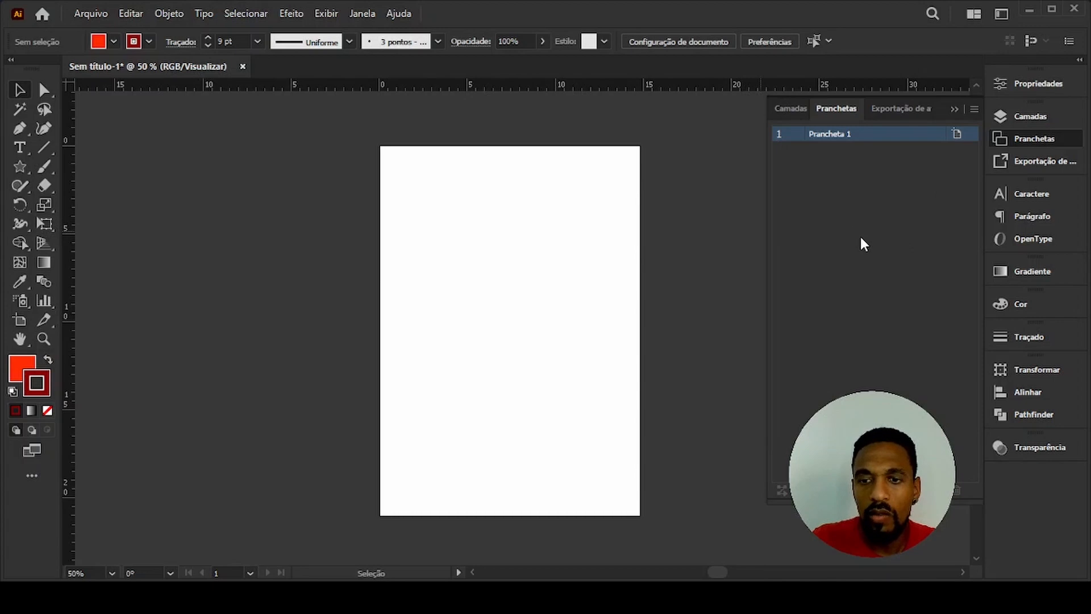
Add two new artboards of the same size beside the first one.
drag(653, 256, 497, 226)
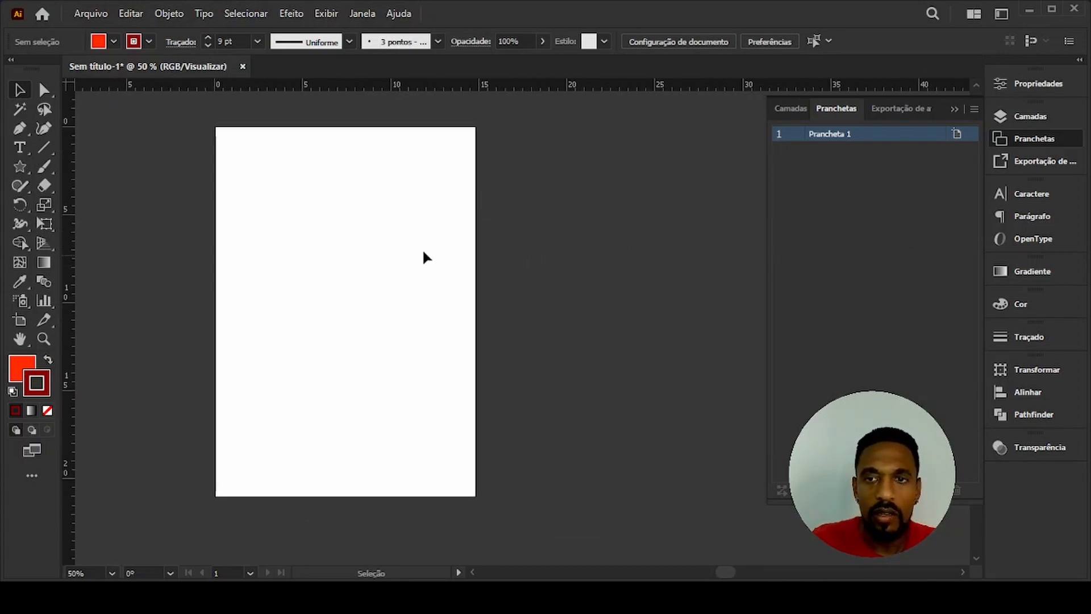
click(936, 490)
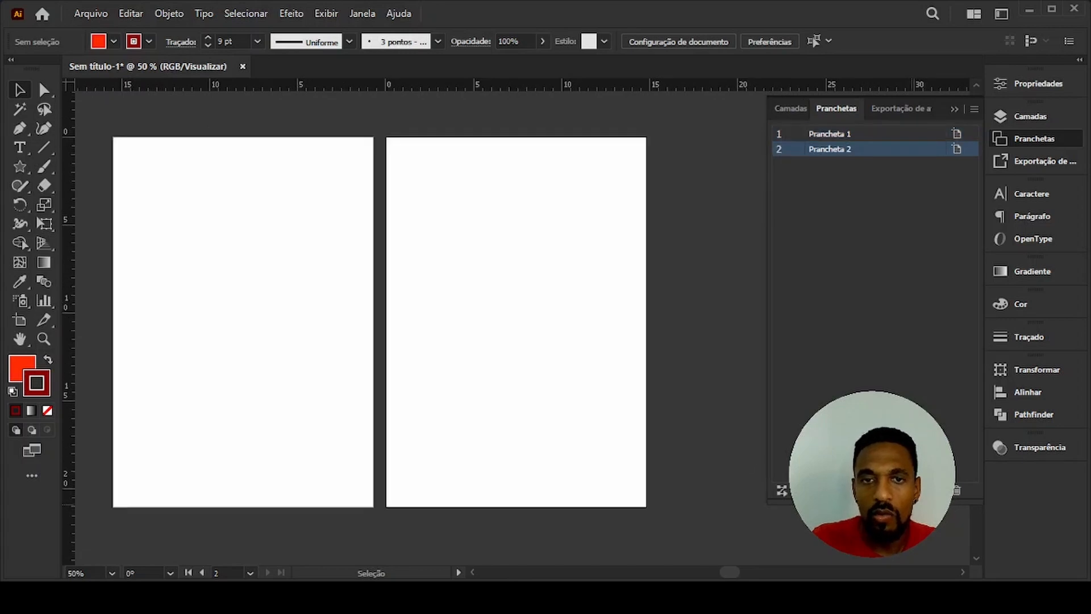
scroll(471, 392, down, 1)
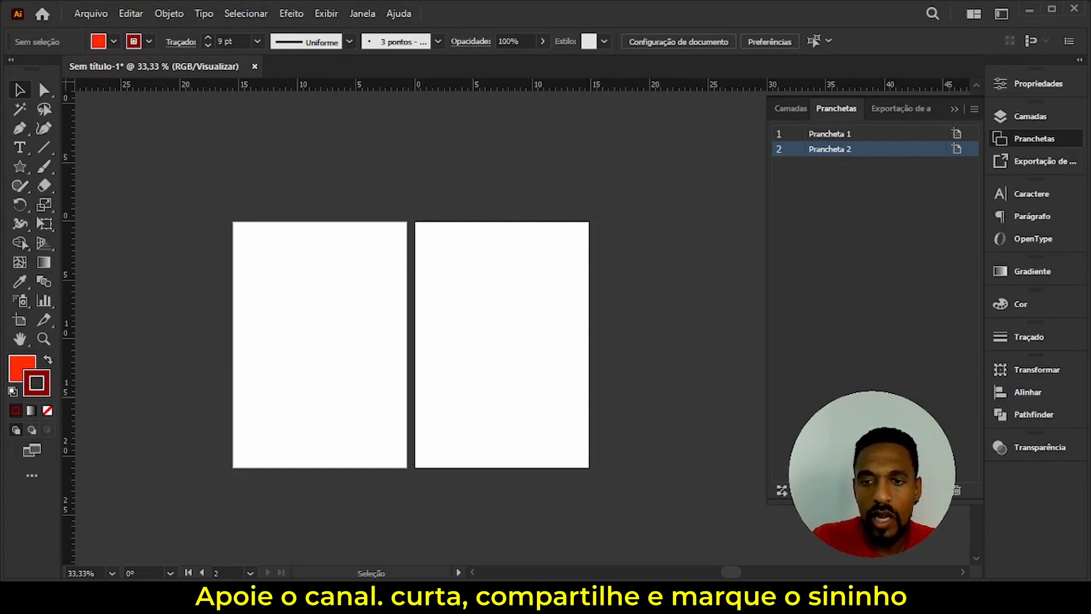
click(935, 490)
drag(454, 338, 528, 322)
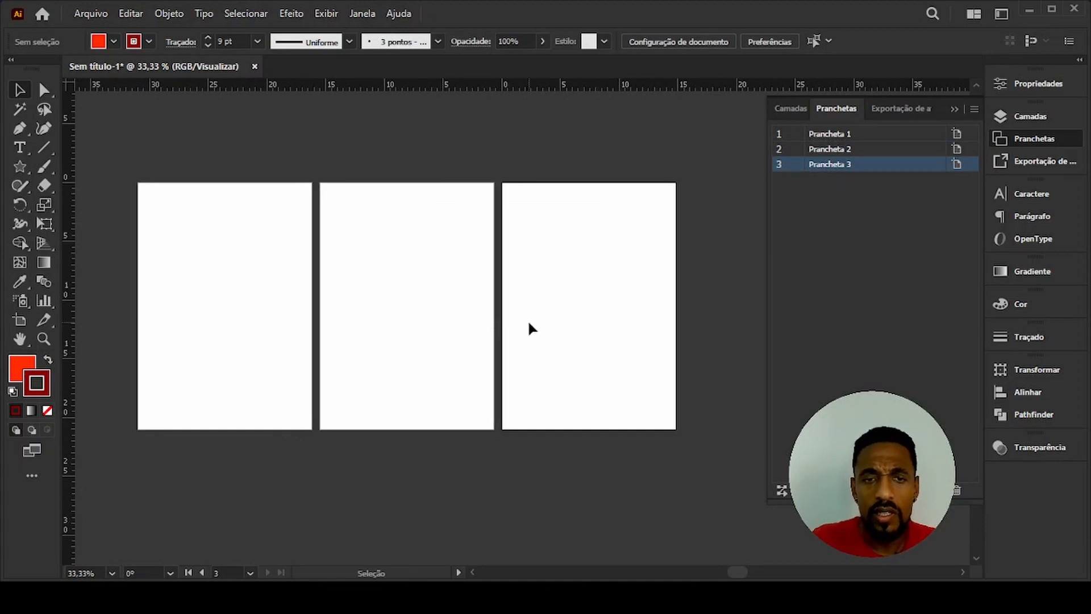
Examine the full extent of the canvas around the three artboards, then return to a close view of them.
scroll(523, 319, down, 6)
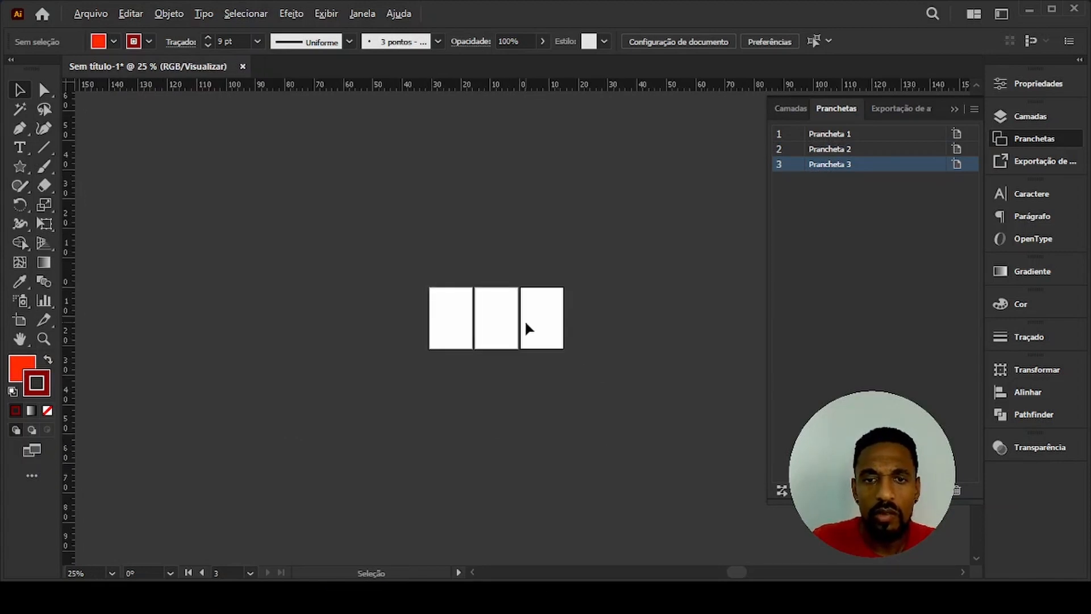
scroll(524, 320, down, 8)
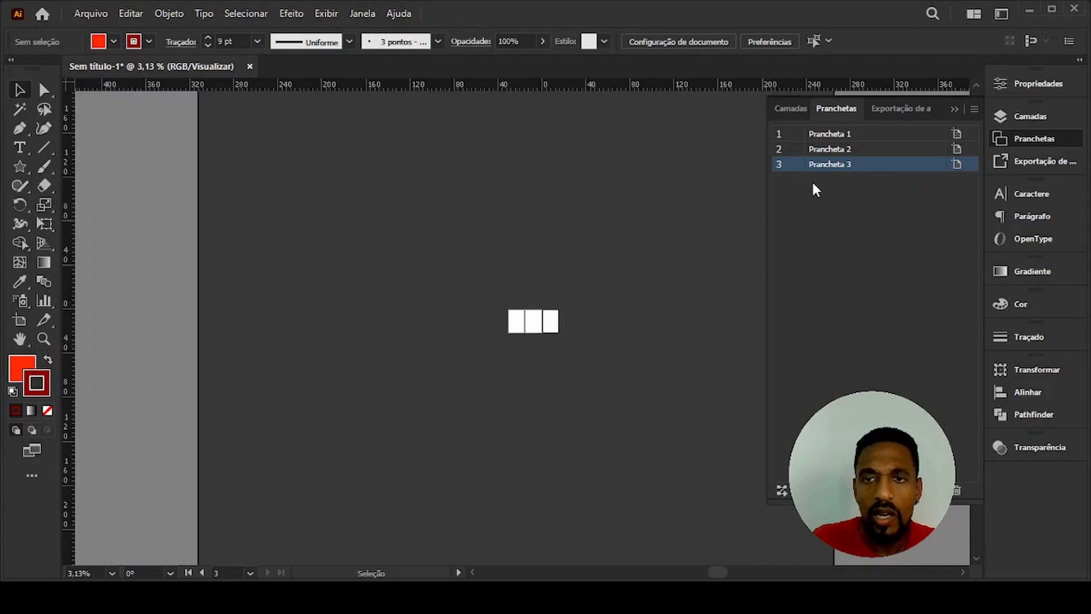
click(954, 109)
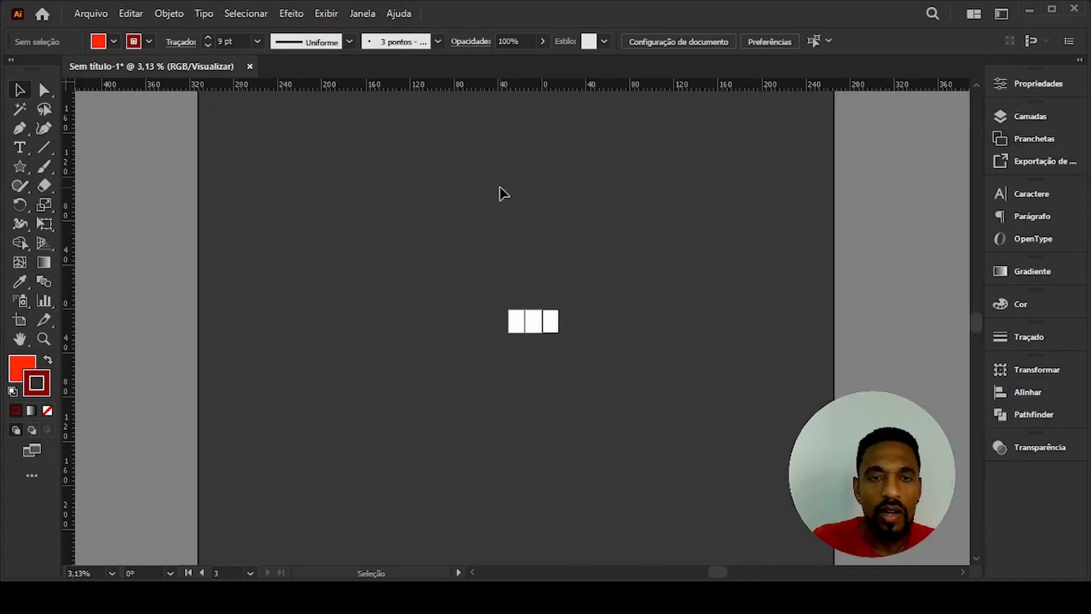
drag(471, 202, 479, 279)
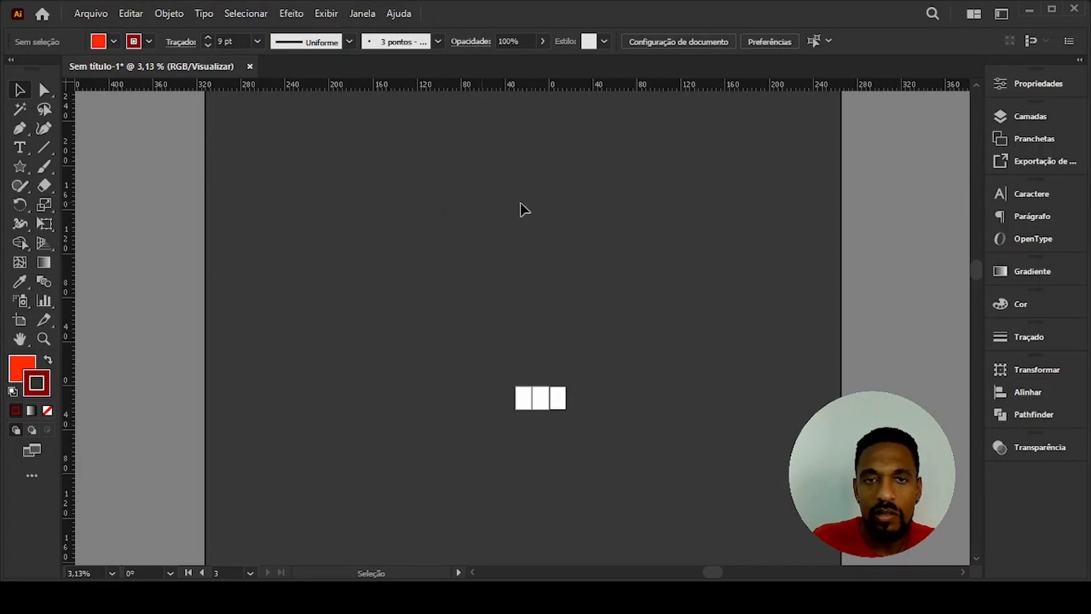
mouse_move(748, 173)
mouse_down()
mouse_move(750, 245)
mouse_move(728, 180)
mouse_up()
drag(414, 366, 426, 299)
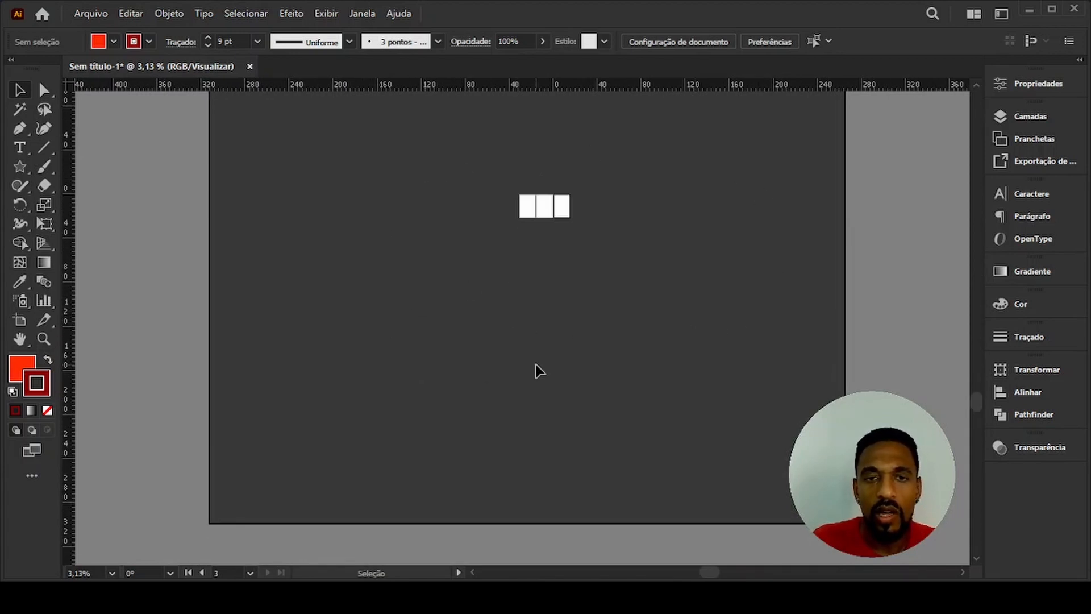
scroll(581, 222, up, 2)
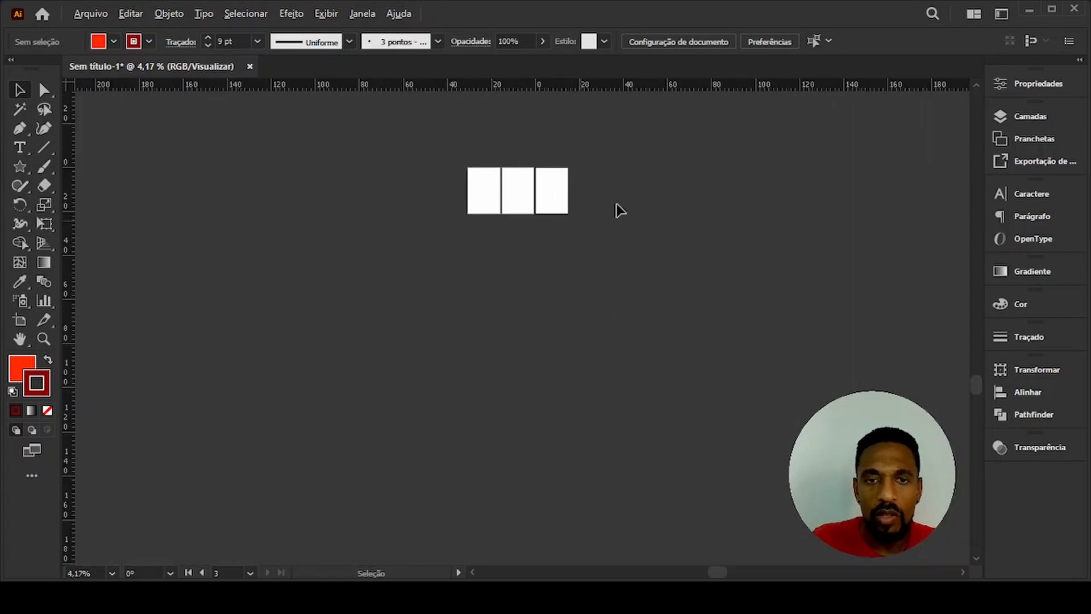
scroll(699, 249, up, 1)
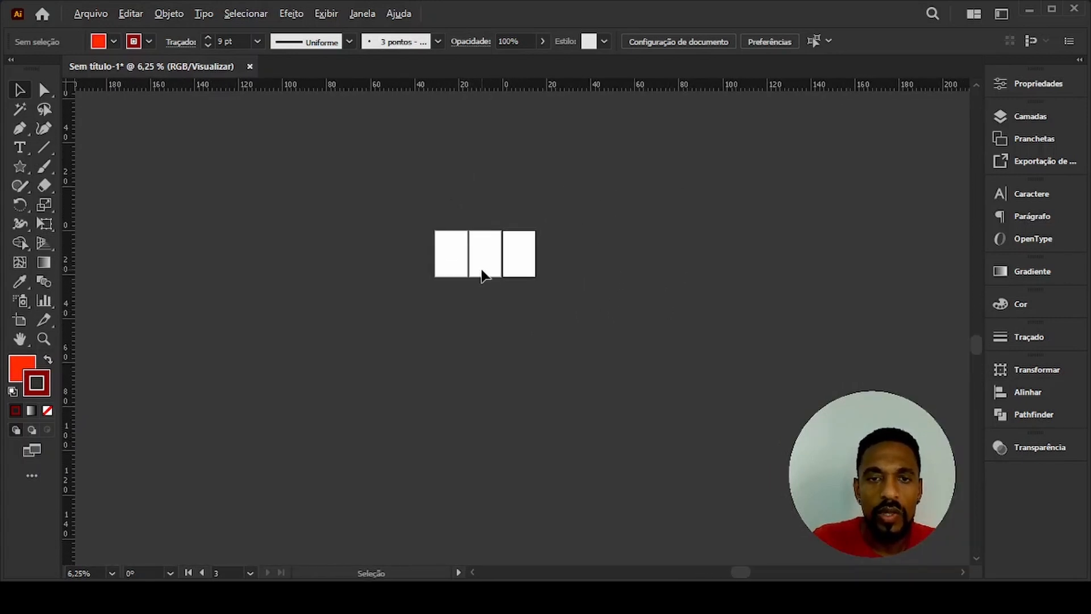
scroll(482, 275, up, 4)
drag(545, 227, 525, 281)
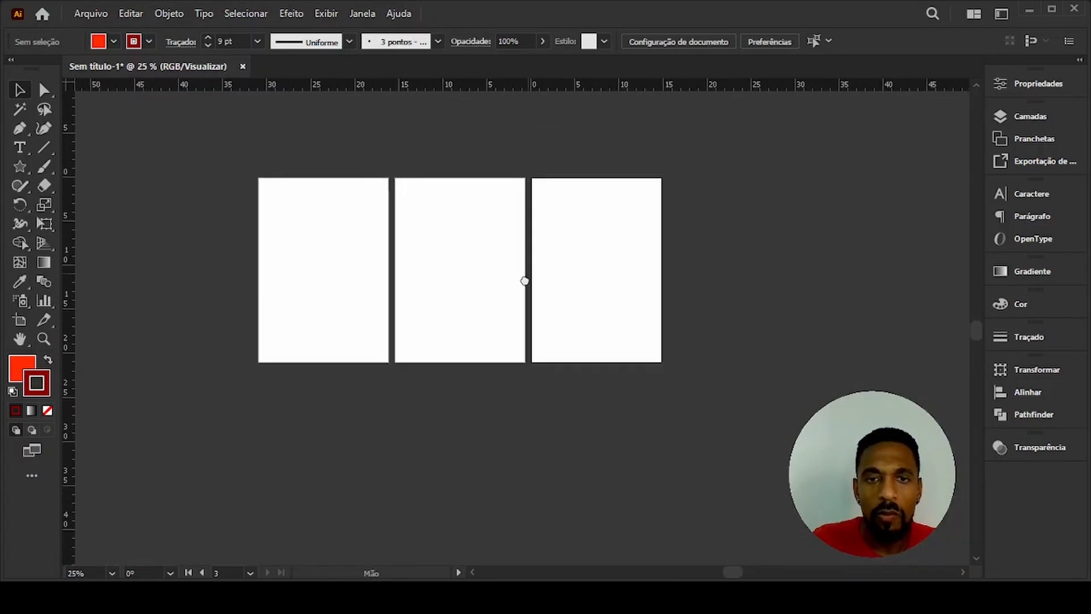
scroll(475, 260, up, 1)
drag(618, 292, 567, 273)
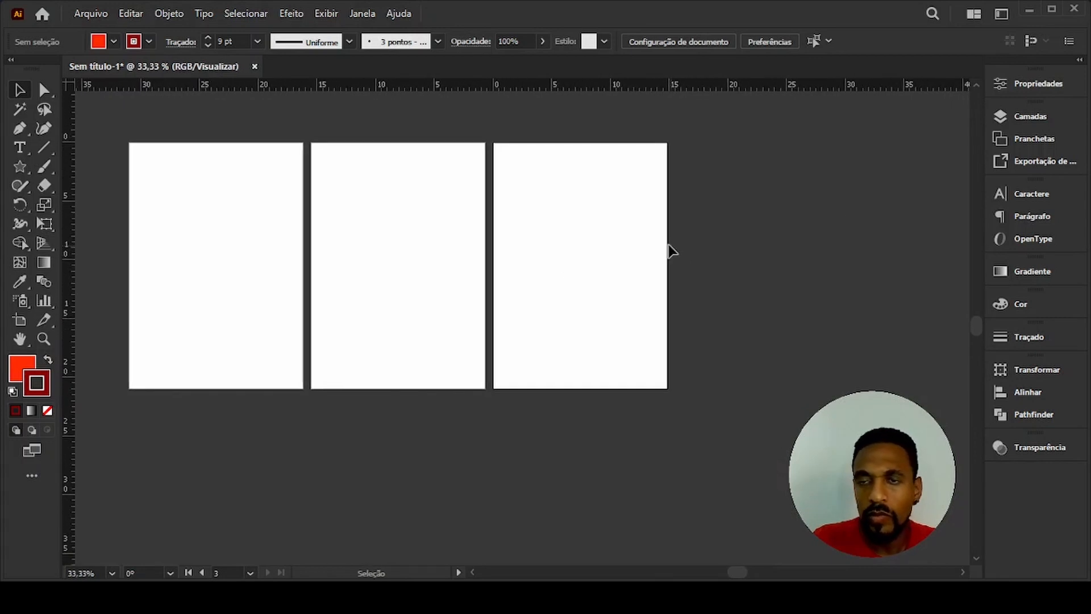
Rearrange all three artboards into a single column with 2 cm spacing between them.
click(1025, 140)
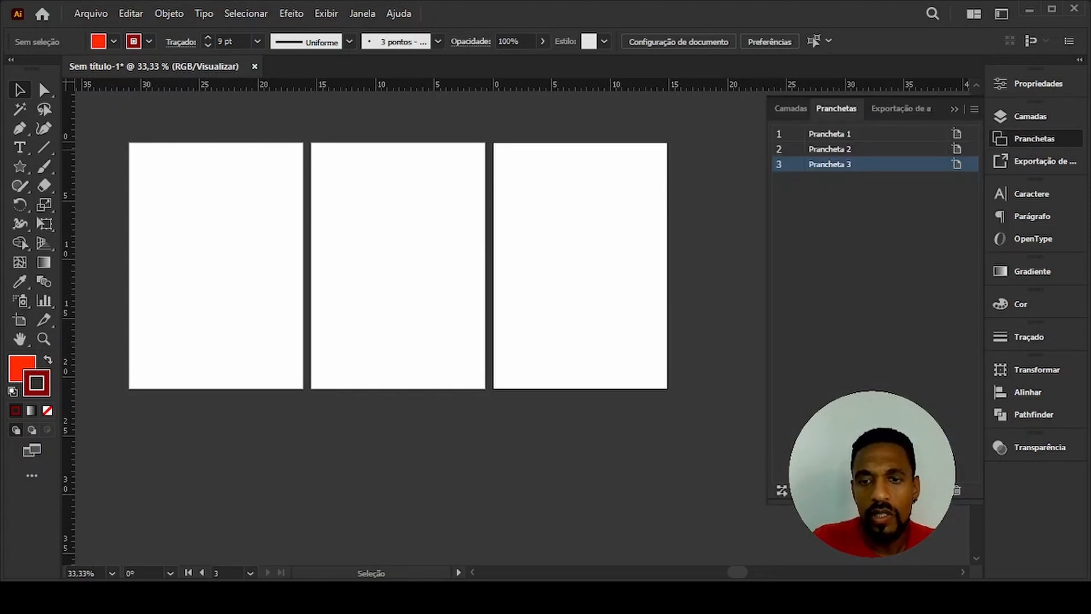
click(782, 489)
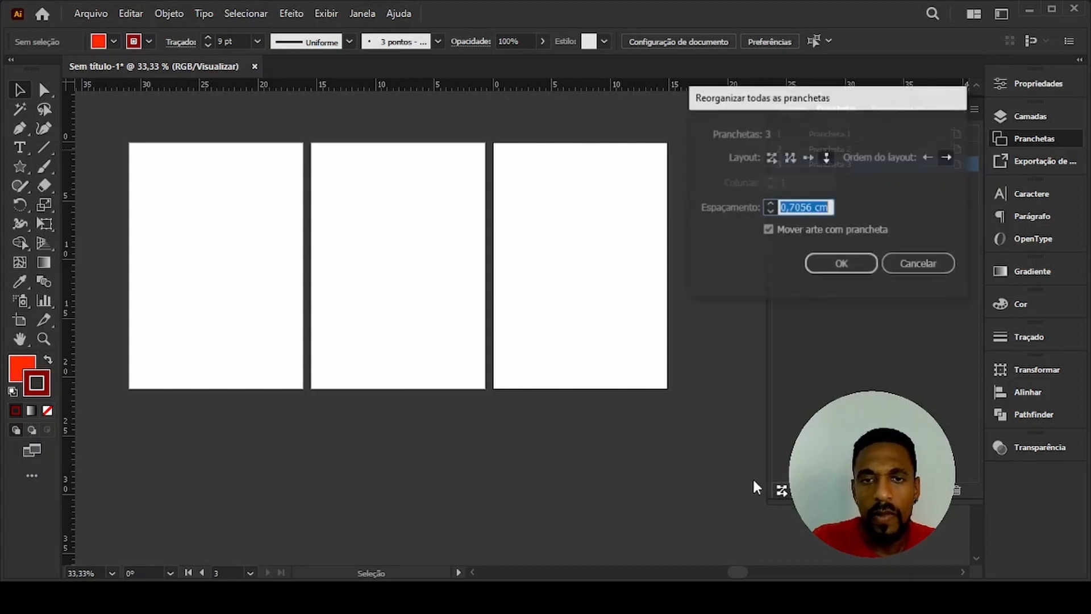
drag(788, 106, 812, 74)
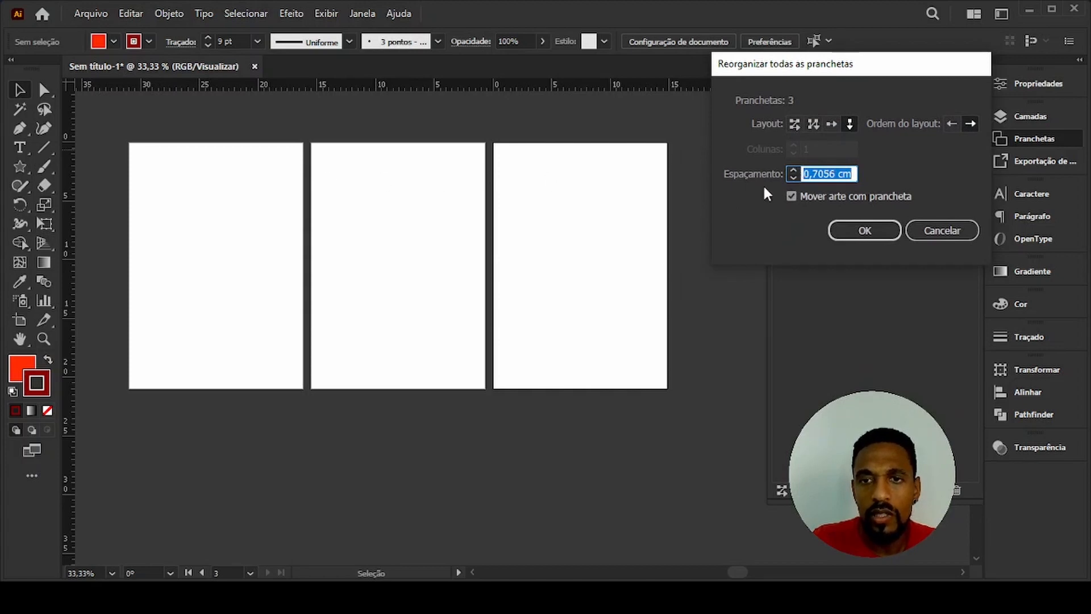
double_click(817, 176)
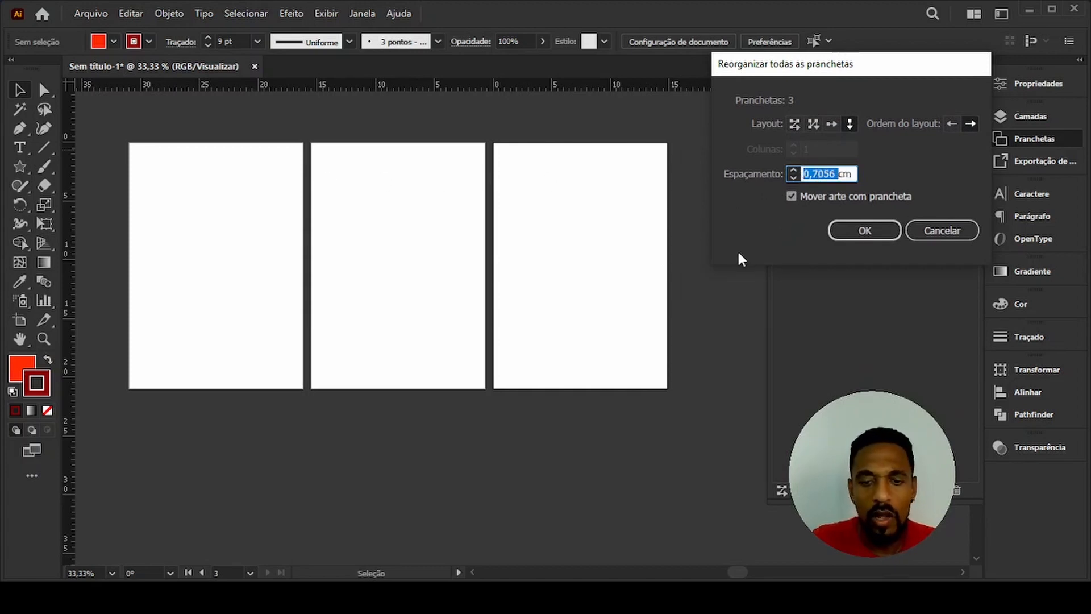
text(2)
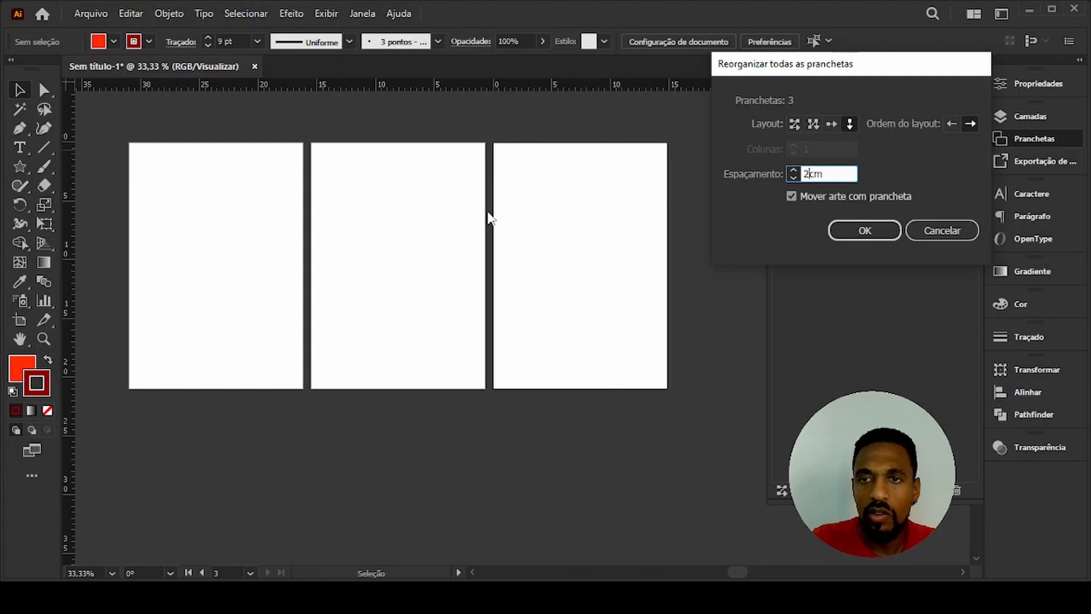
click(850, 123)
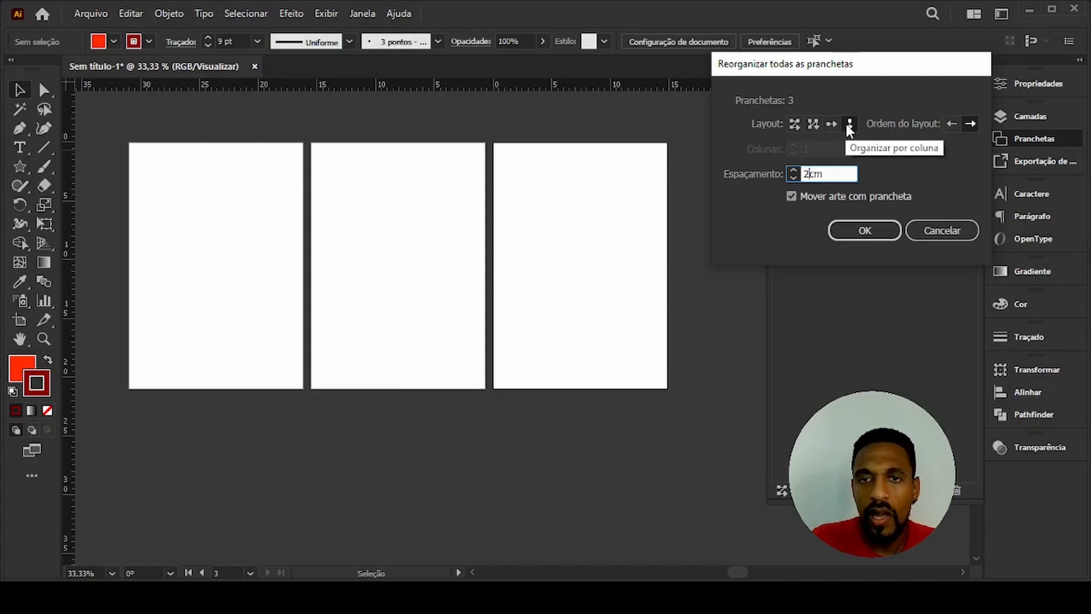
click(868, 226)
key(space)
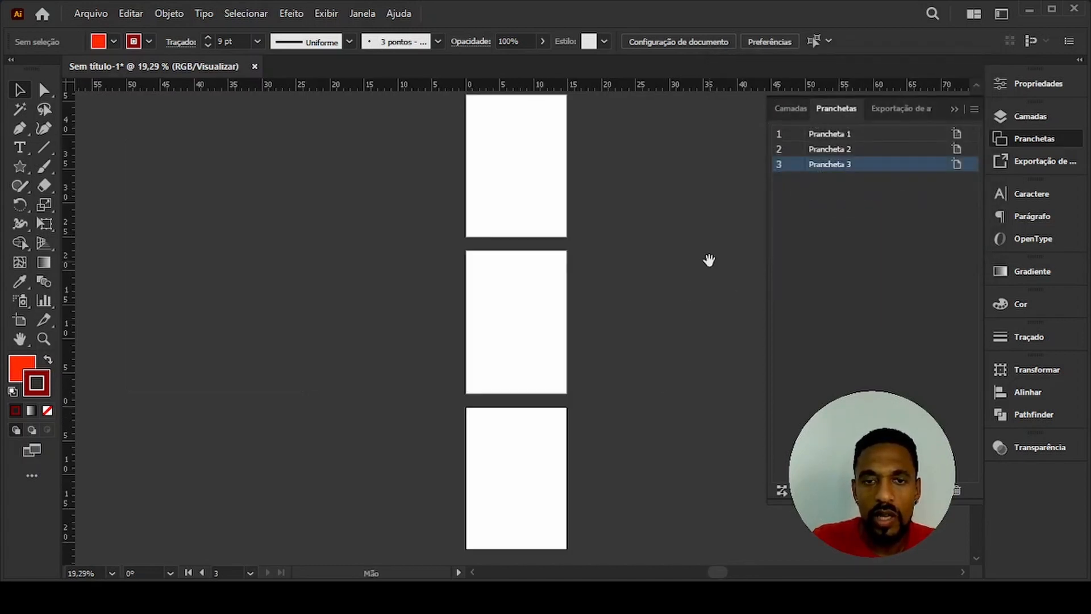
drag(708, 259, 652, 275)
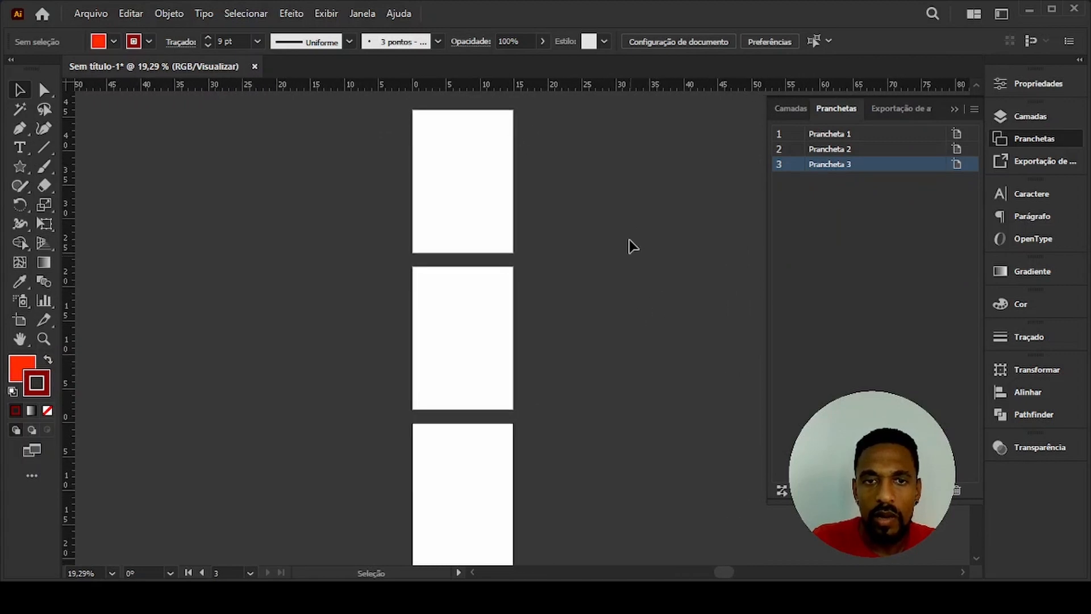
Rearrange the artboards again with the layout set to a single row.
click(782, 490)
click(832, 124)
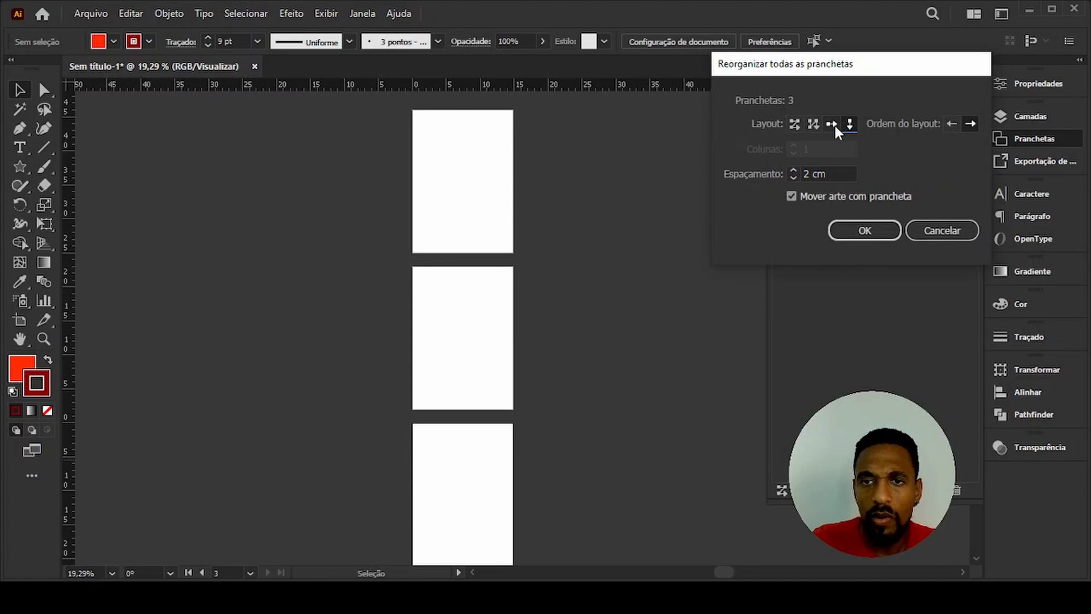
click(861, 230)
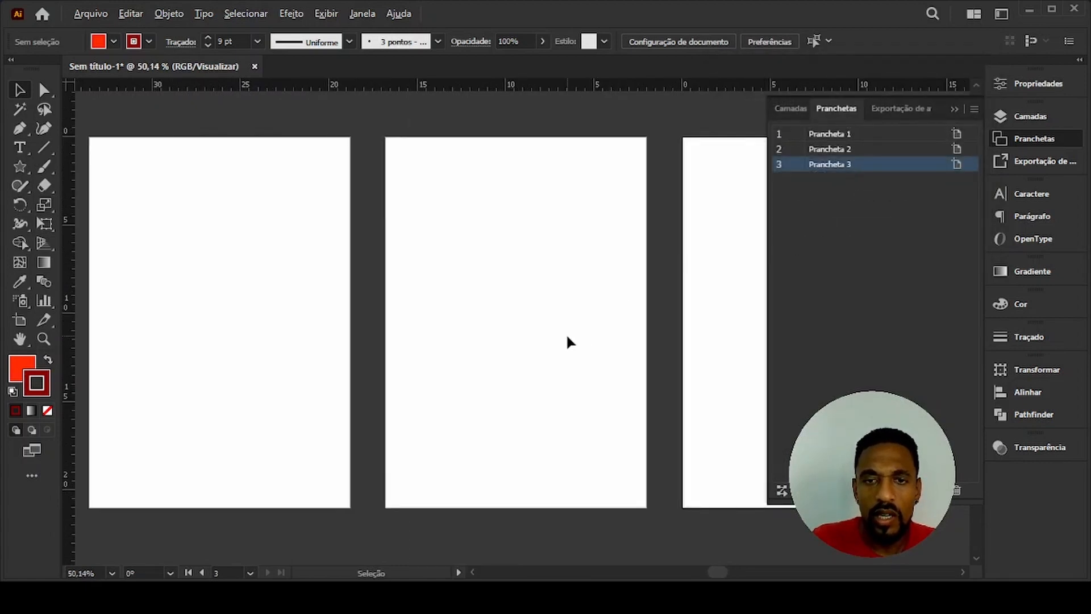
key(ctrl+minus)
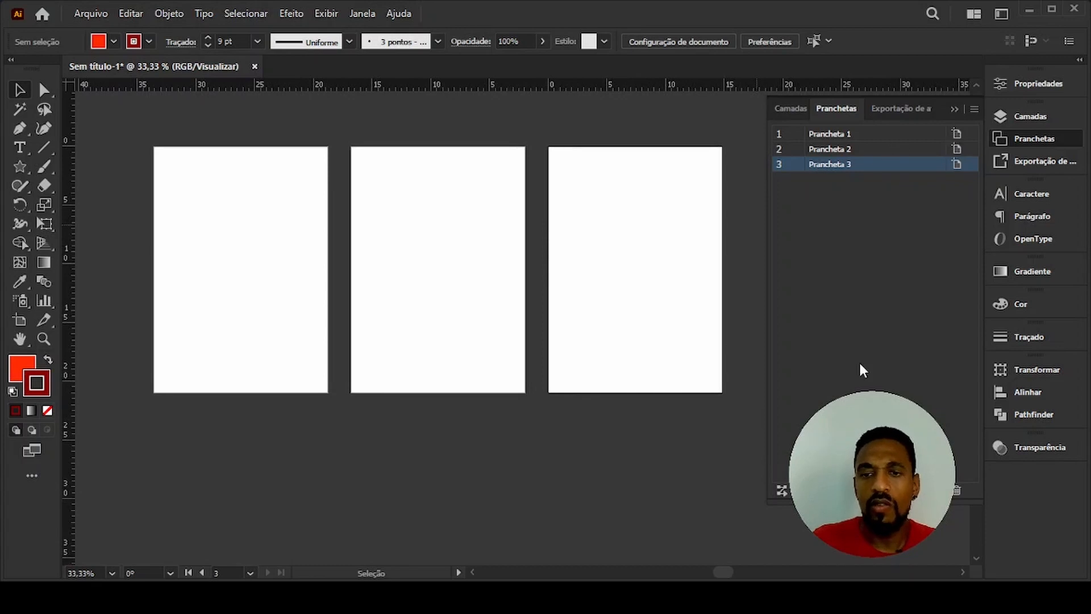
Shorten the Pranchetas panel to fit its list and collapse it, leaving all three artboards in view.
drag(870, 502, 875, 249)
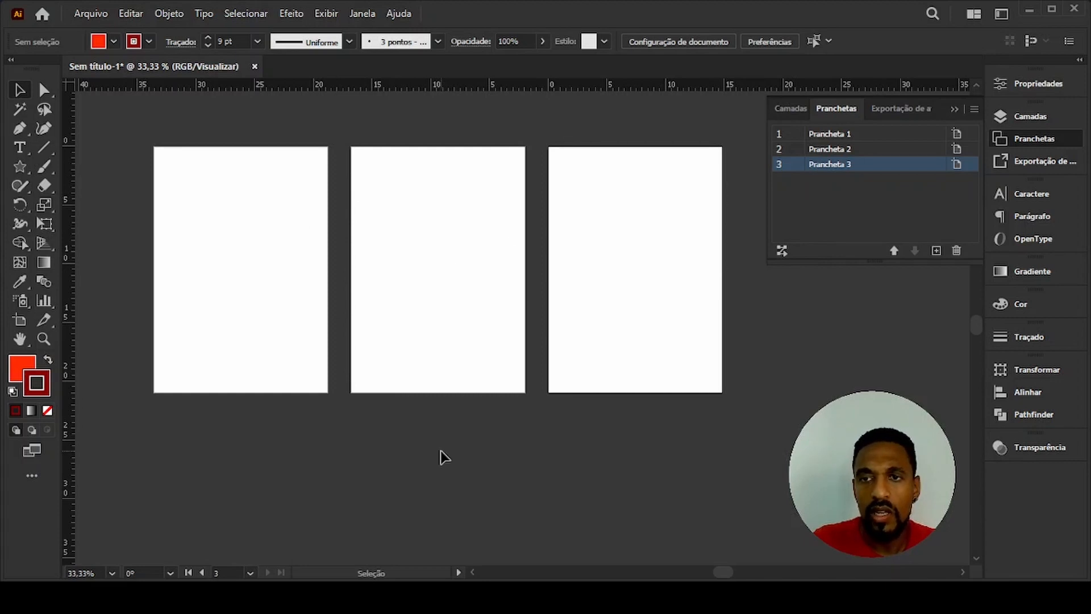
click(955, 108)
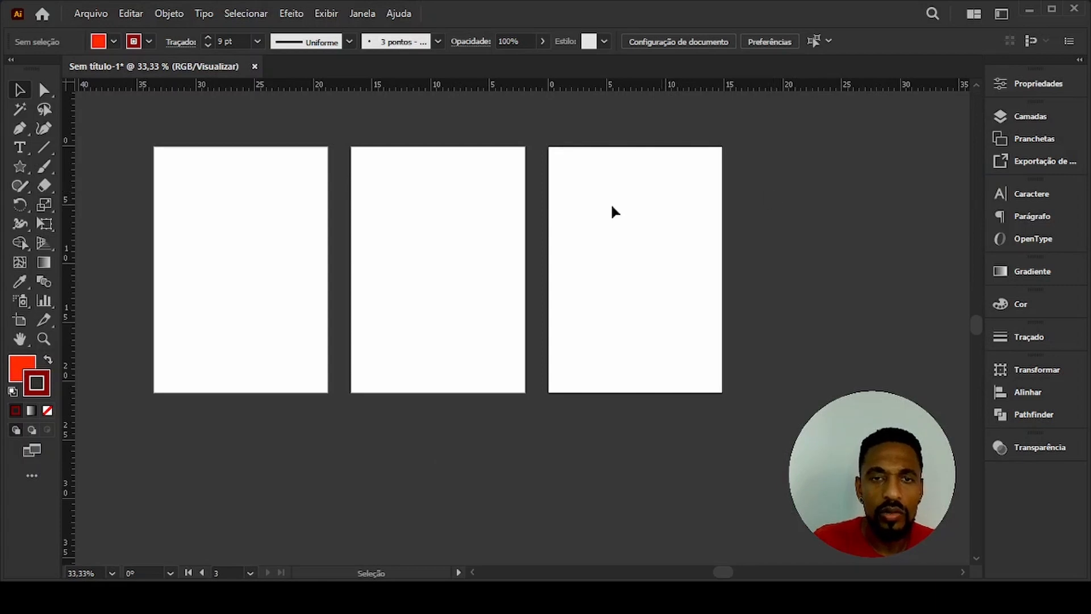
drag(368, 231, 451, 237)
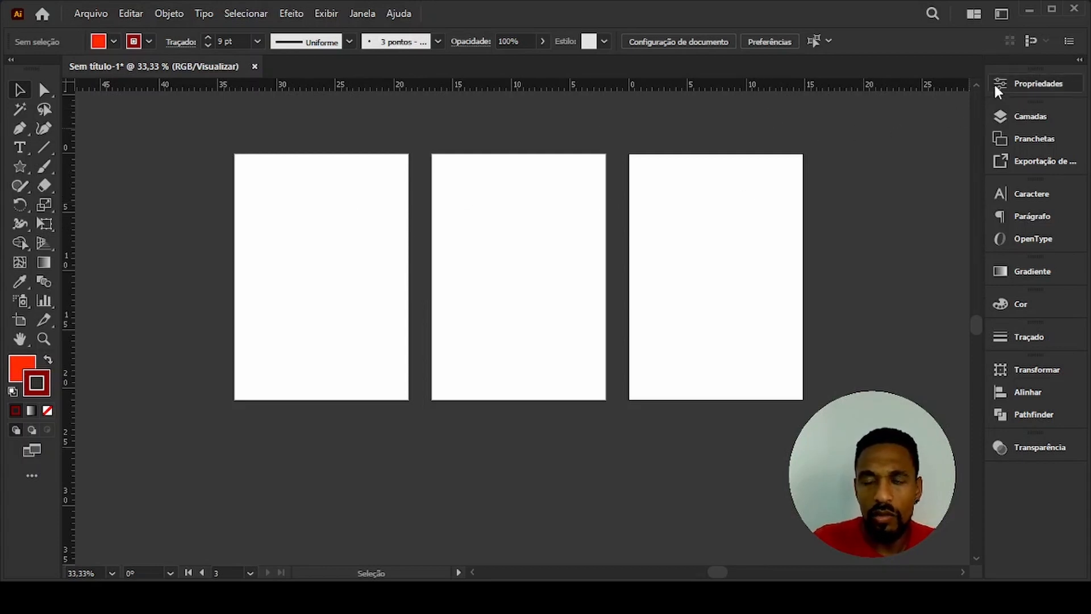
Move Prancheta 1 to the end of the artboard order, after Prancheta 3.
click(999, 138)
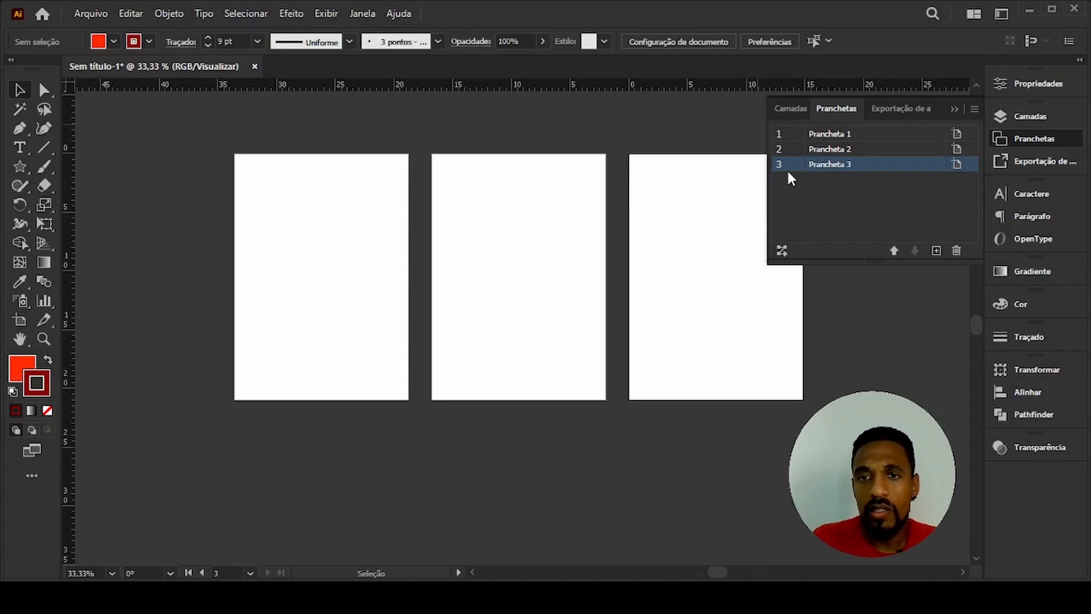
double_click(831, 169)
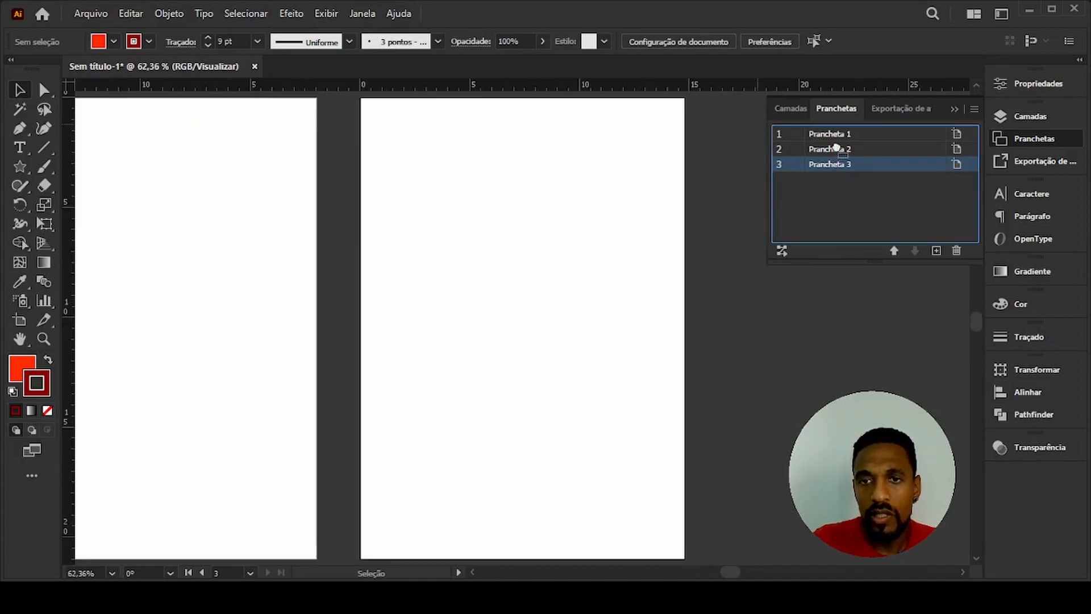
drag(843, 139, 862, 170)
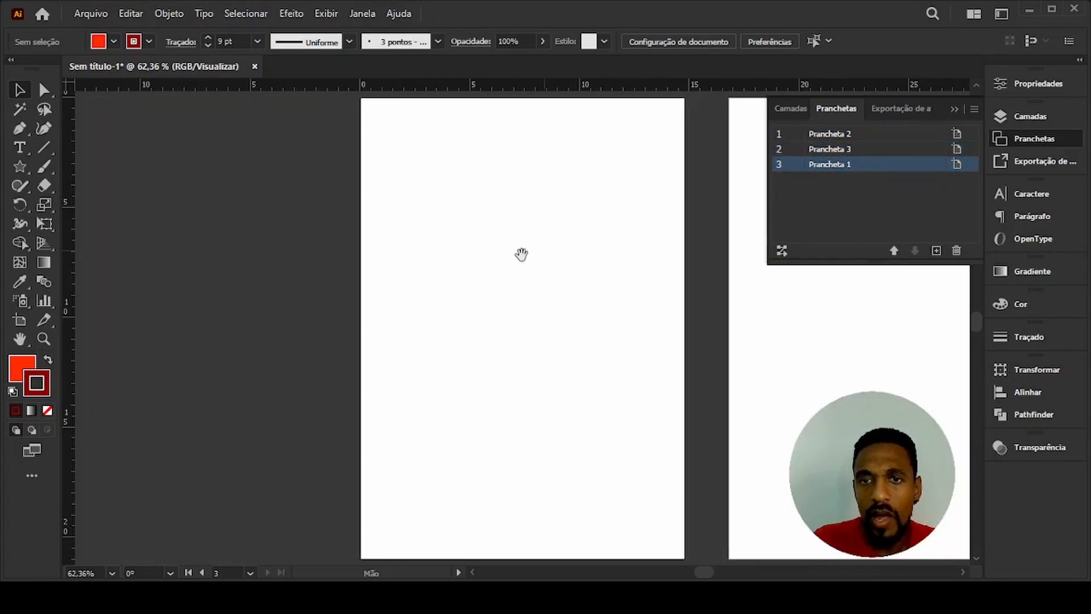
drag(521, 253, 341, 236)
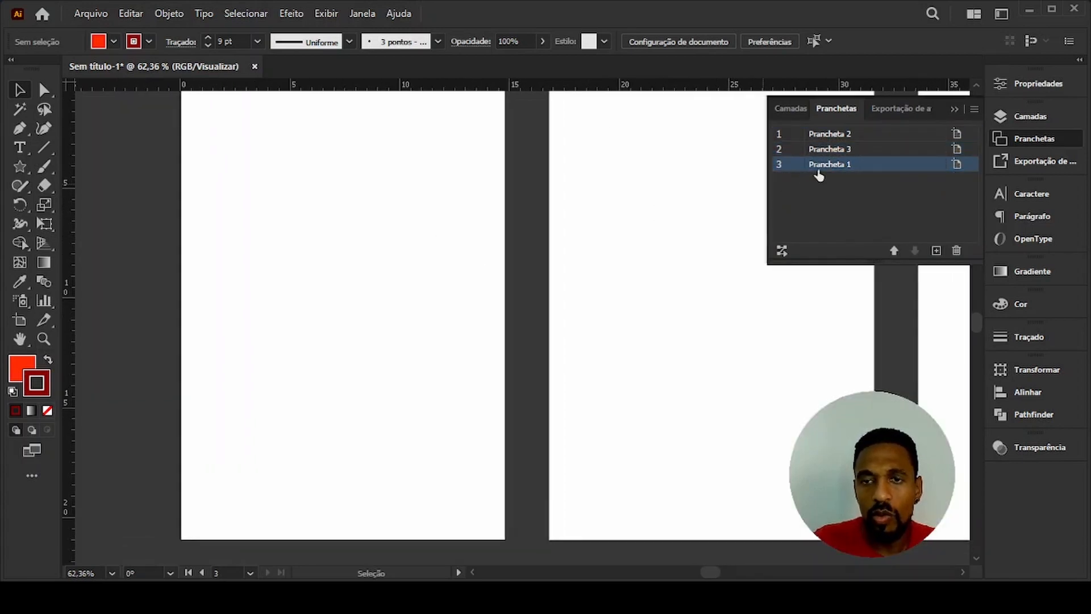
Rename Prancheta 1, the last artboard in the list, as "contra capa".
click(846, 166)
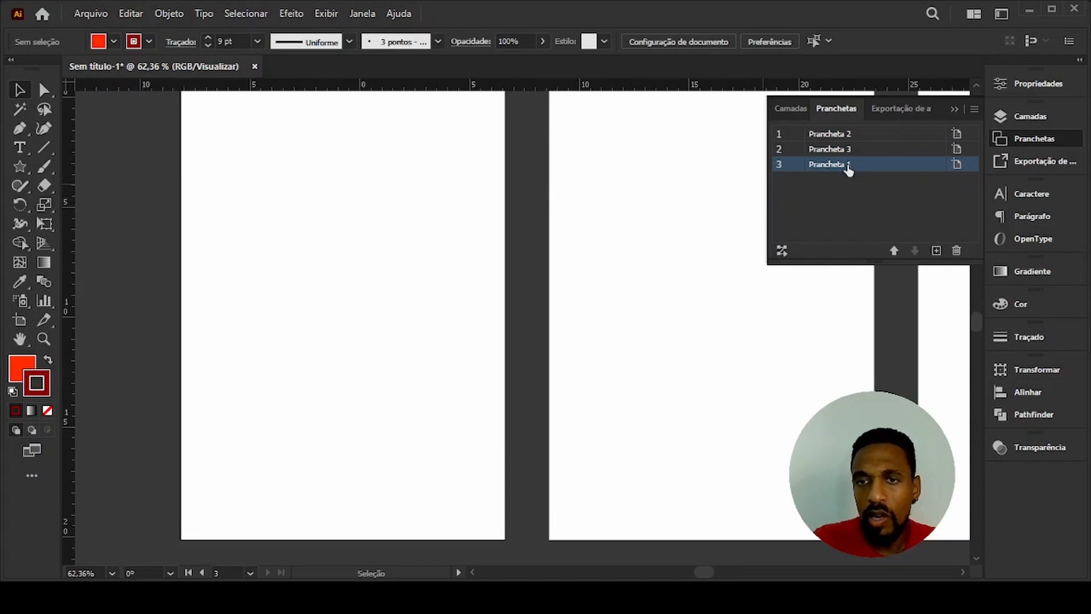
double_click(847, 166)
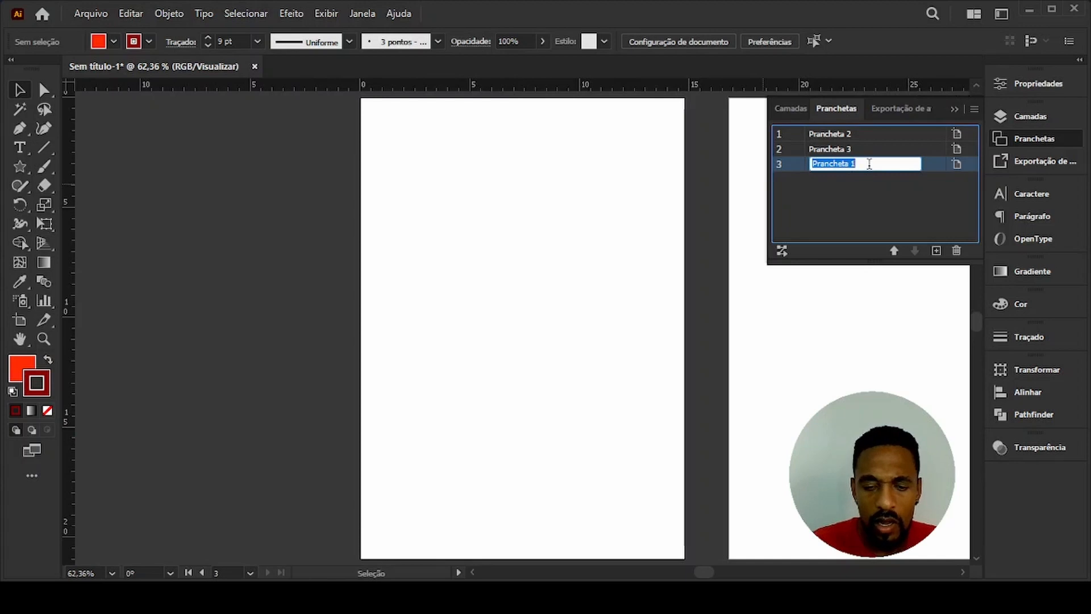
text(c)
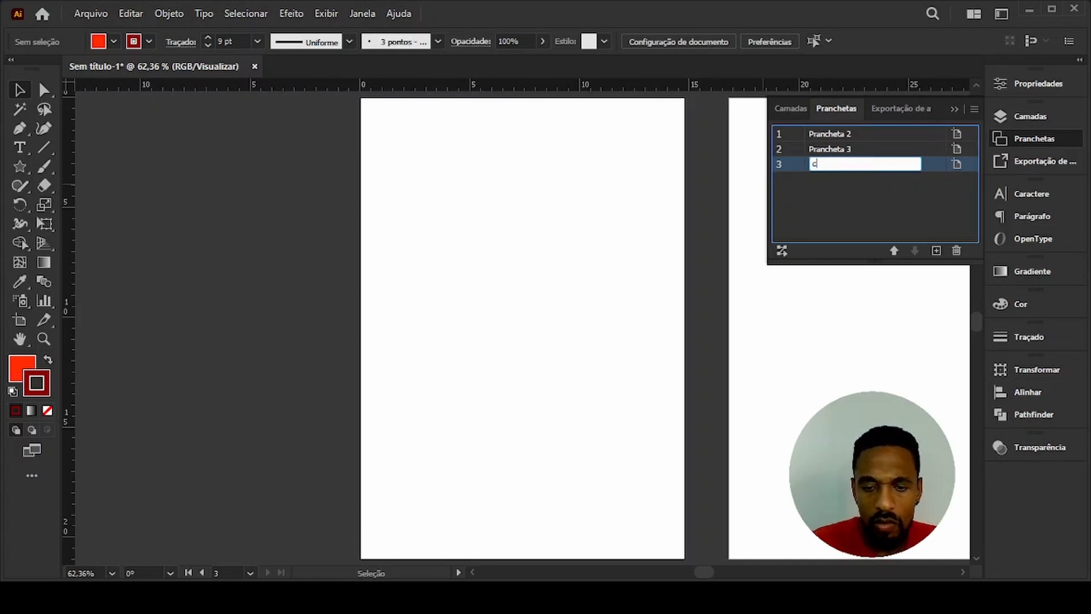
text(ontra capa)
key(Return)
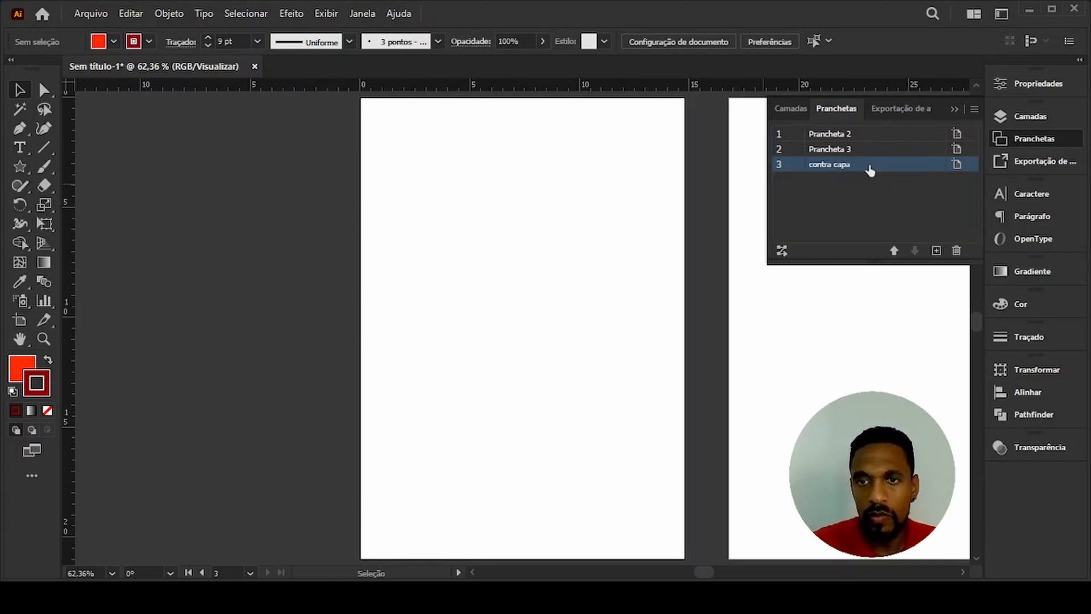
Rename Prancheta 2, the first artboard in the list, as "capa".
double_click(831, 134)
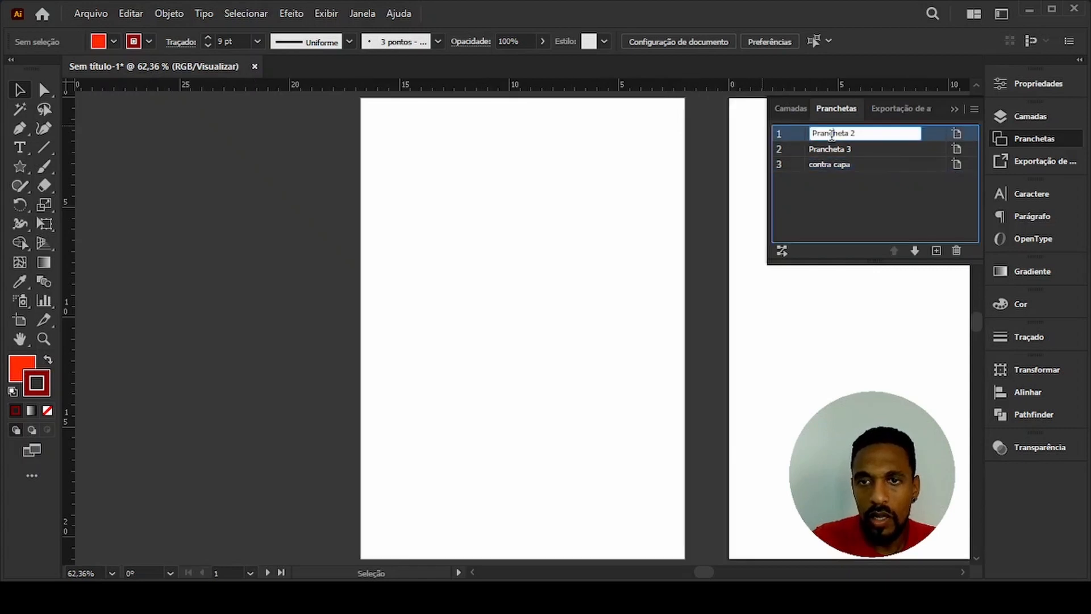
double_click(831, 135)
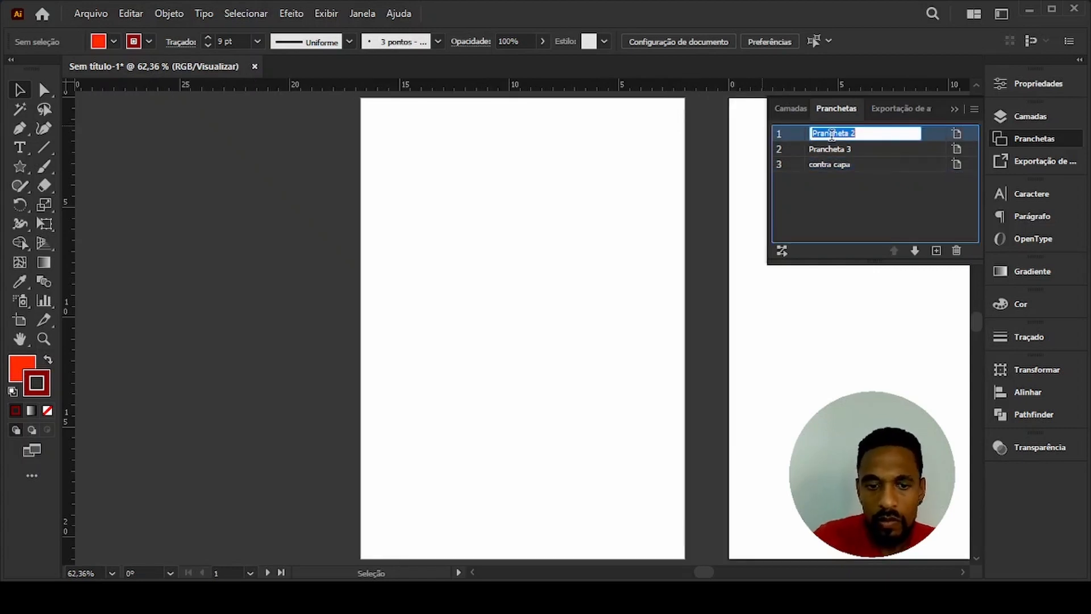
text(capa)
Rename Prancheta 3, the middle artboard in the list, as "guarda".
click(829, 151)
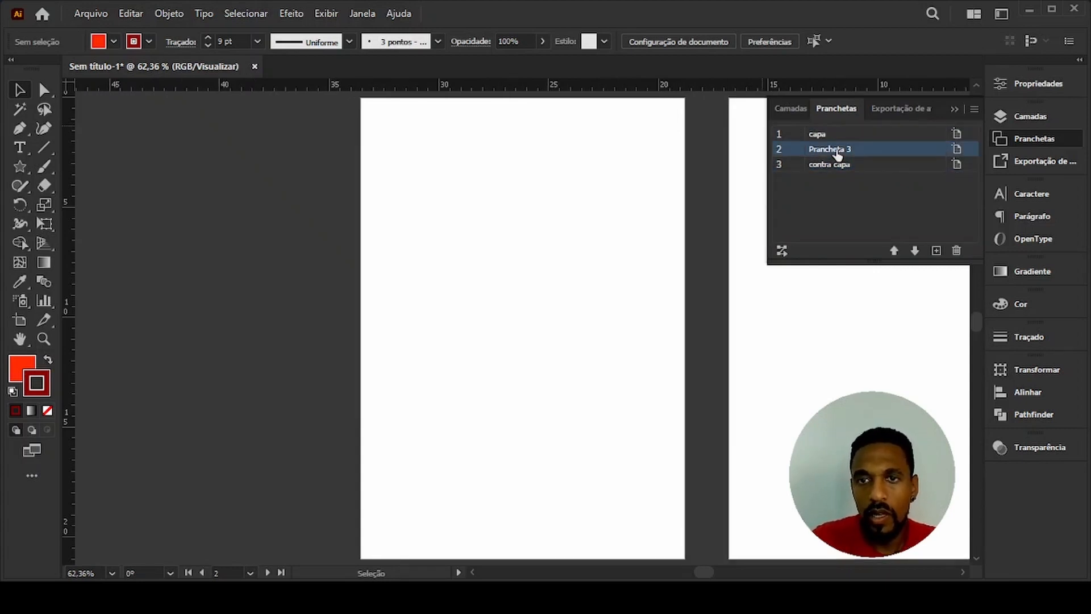
double_click(836, 149)
text(s)
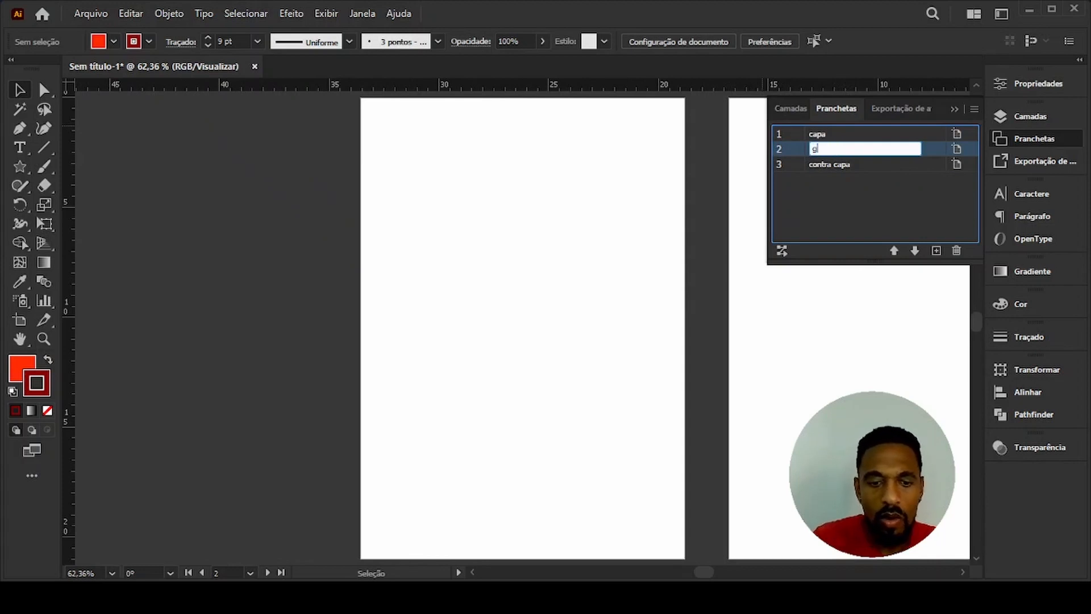
text(uarda)
key(Return)
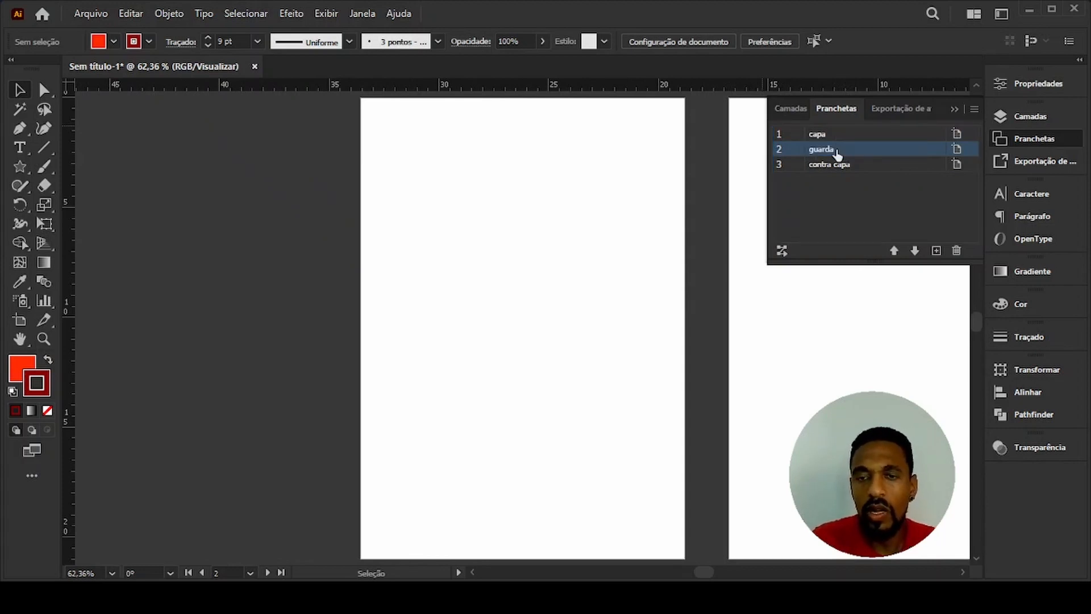
Examine the capa, guarda and contra capa artboards one by one, then view all three together.
drag(709, 182, 443, 200)
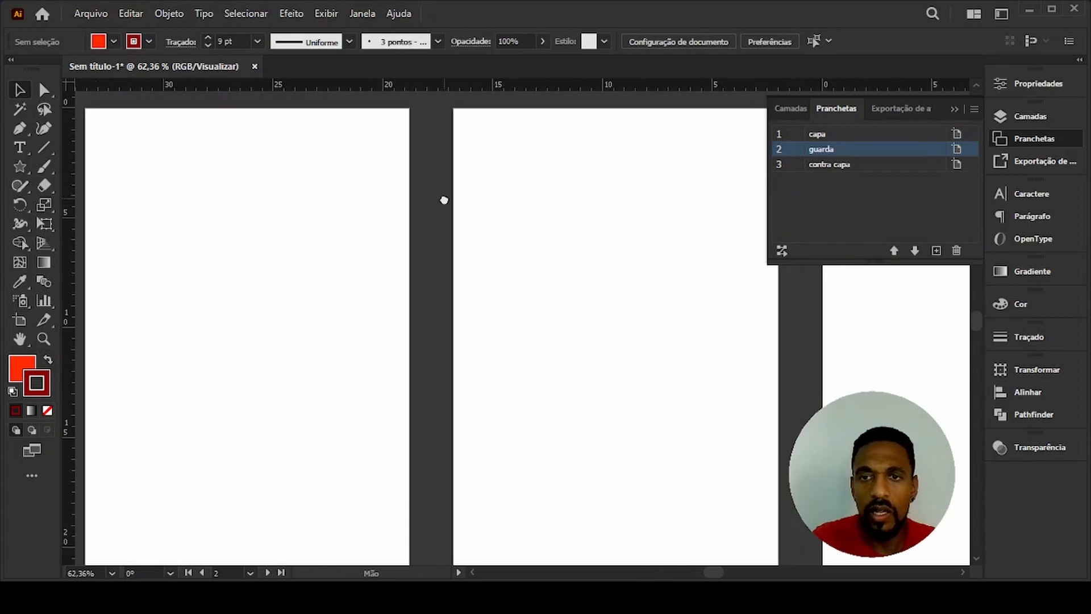
scroll(463, 204, down, 1)
drag(596, 243, 553, 250)
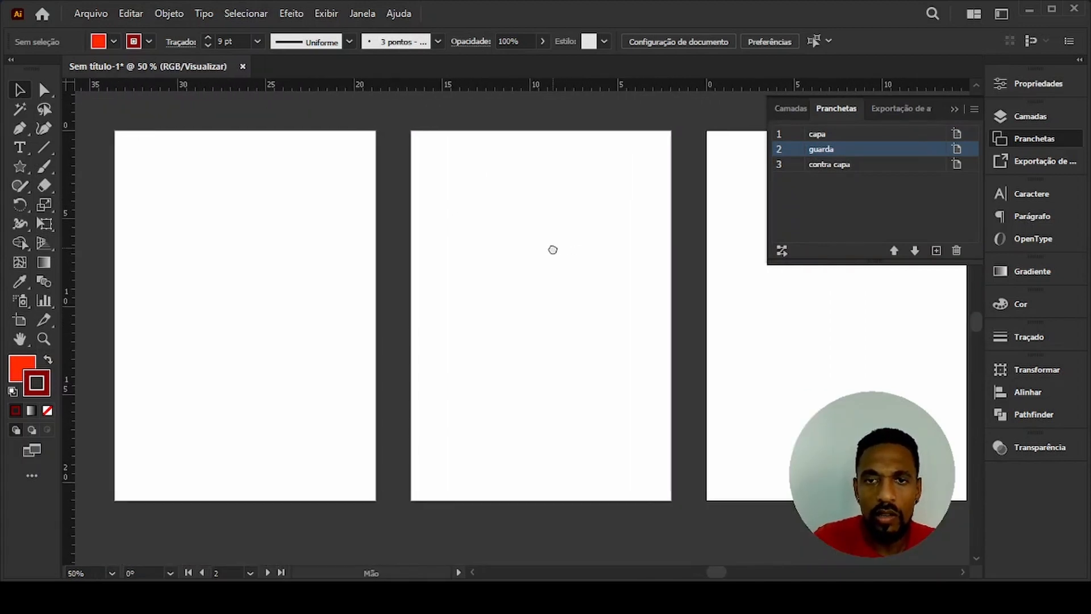
click(540, 253)
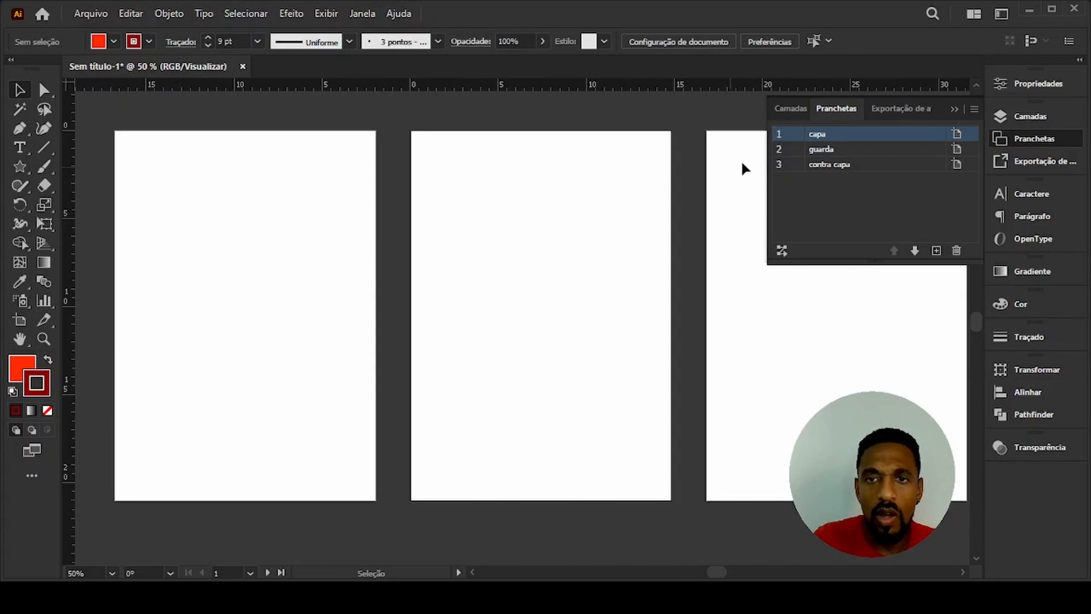
click(822, 136)
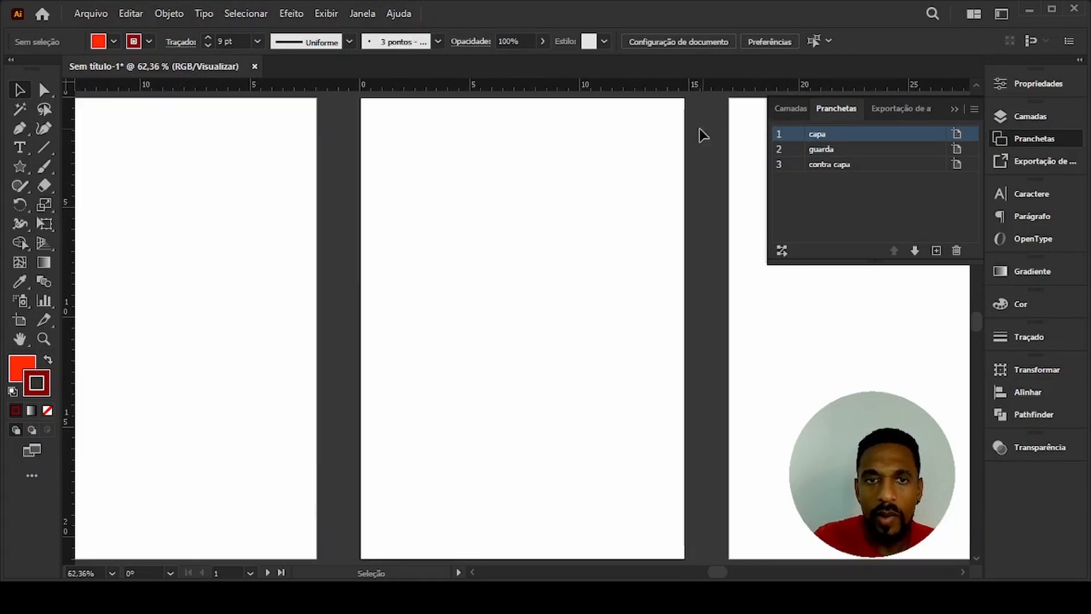
click(817, 150)
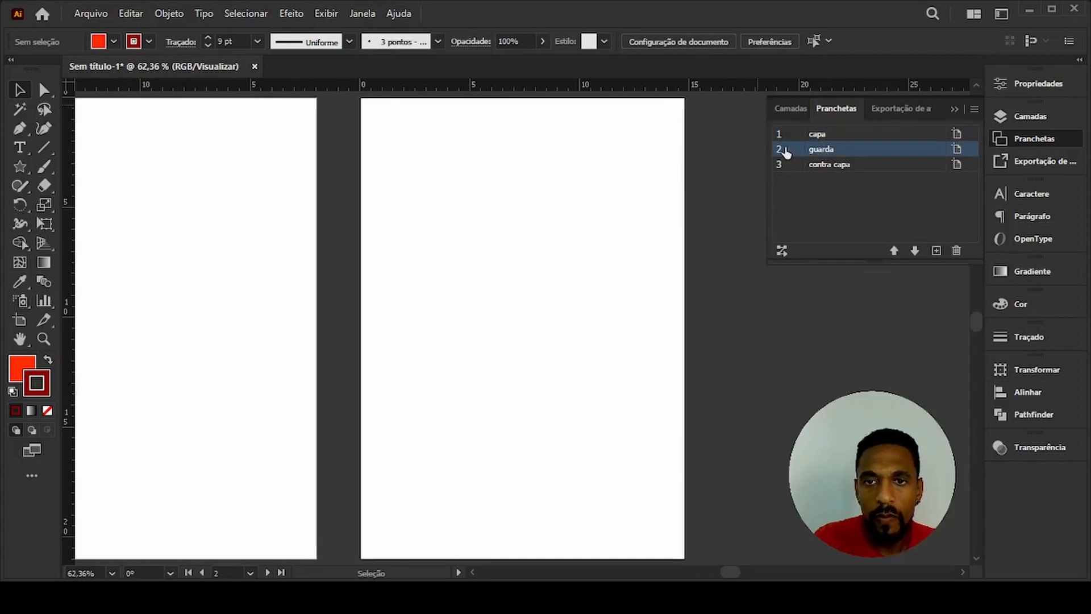
click(827, 166)
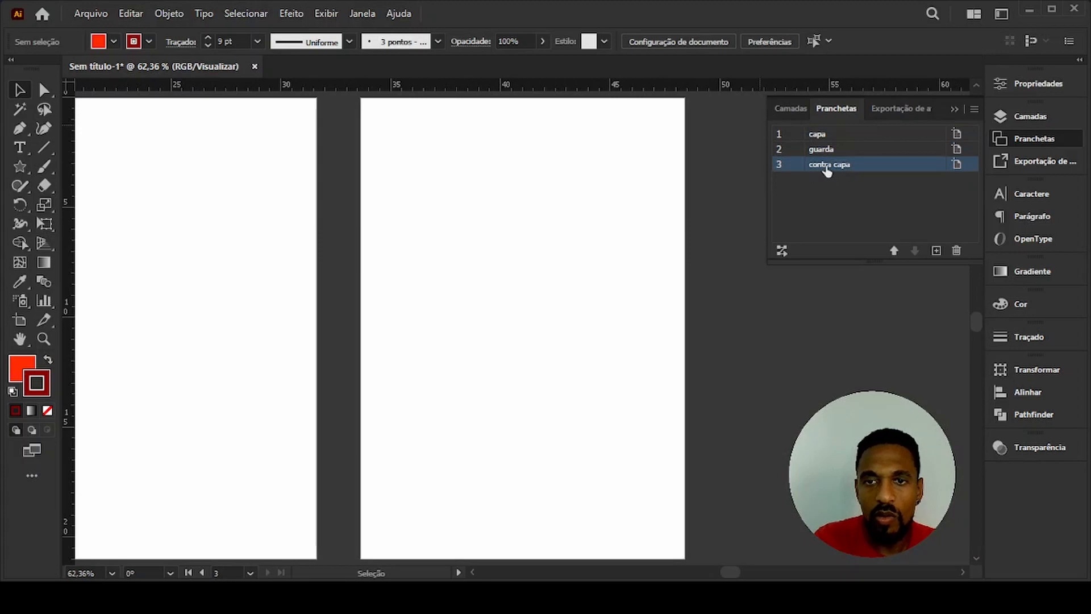
double_click(794, 165)
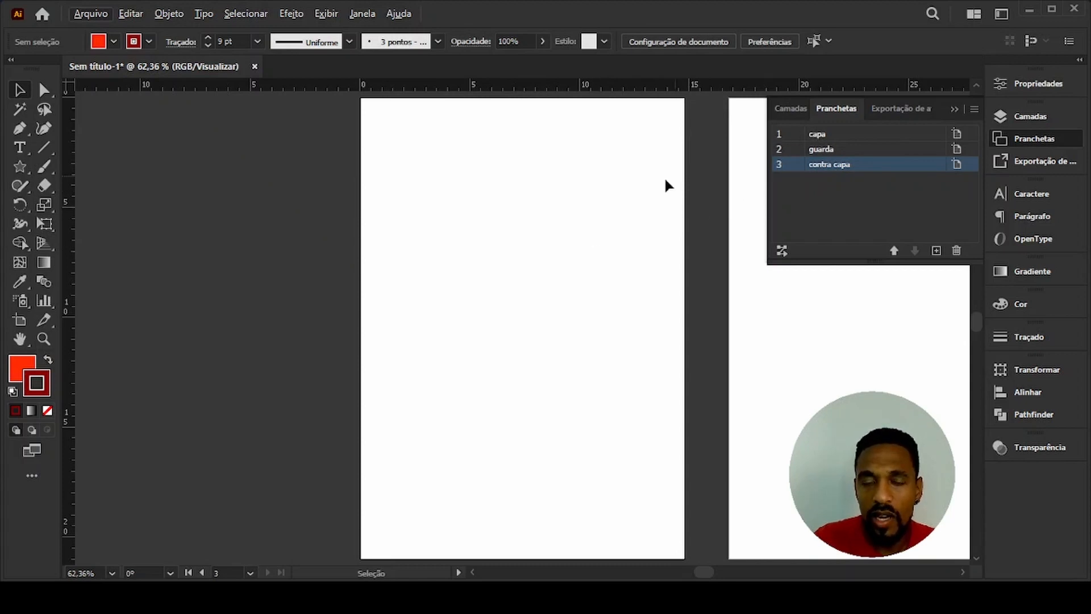
scroll(561, 208, down, 3)
drag(638, 230, 497, 233)
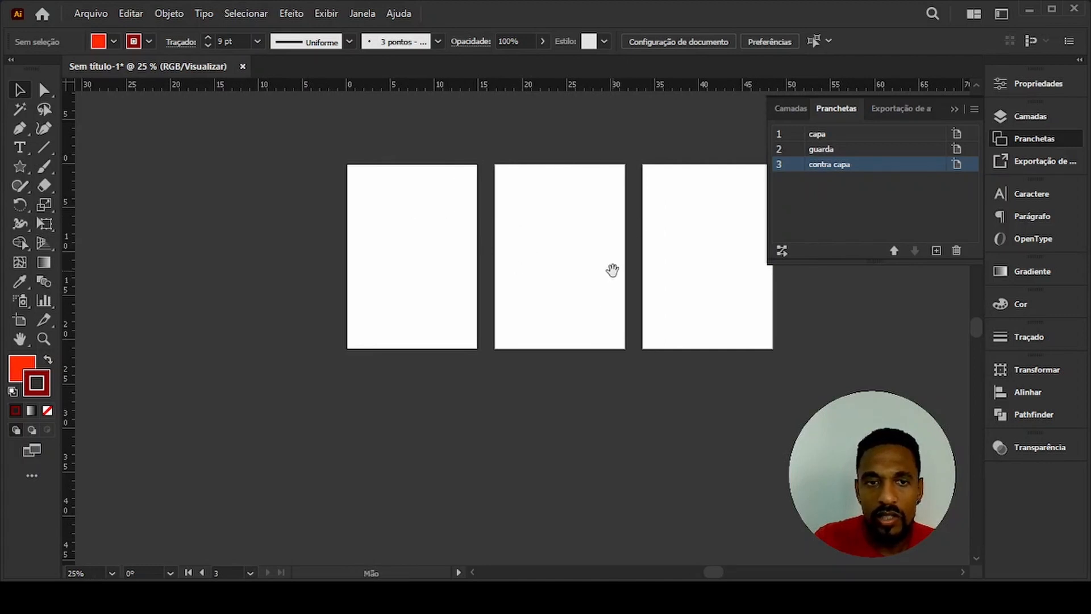
Draw an 11-pointed star on the leftmost artboard and a rectangle in the upper part of the middle artboard.
drag(511, 249, 409, 249)
scroll(407, 236, up, 2)
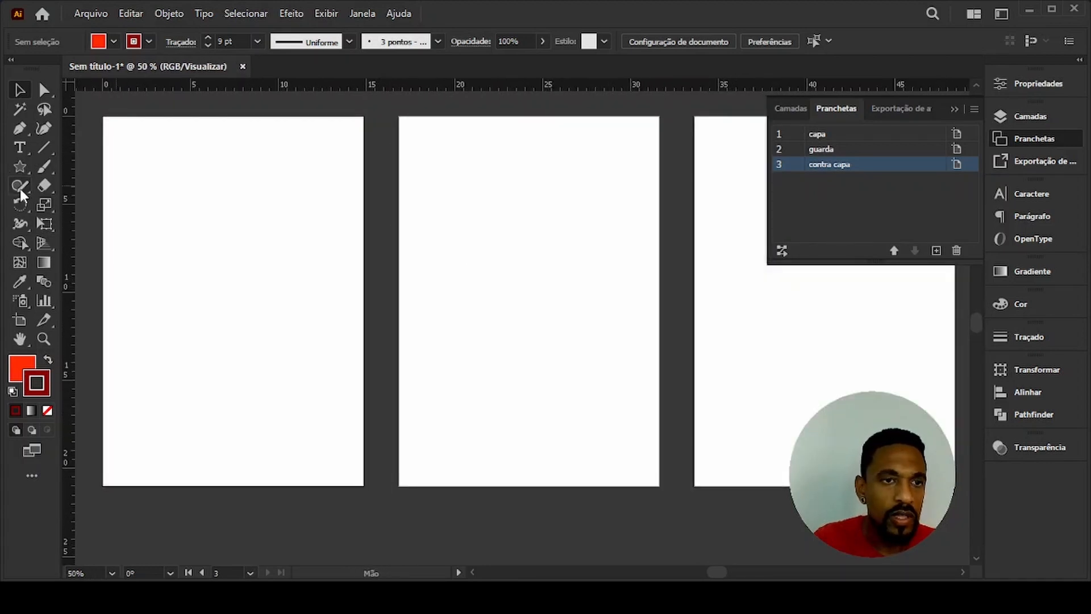
click(21, 167)
drag(216, 227, 279, 296)
drag(23, 163, 97, 165)
drag(454, 187, 542, 258)
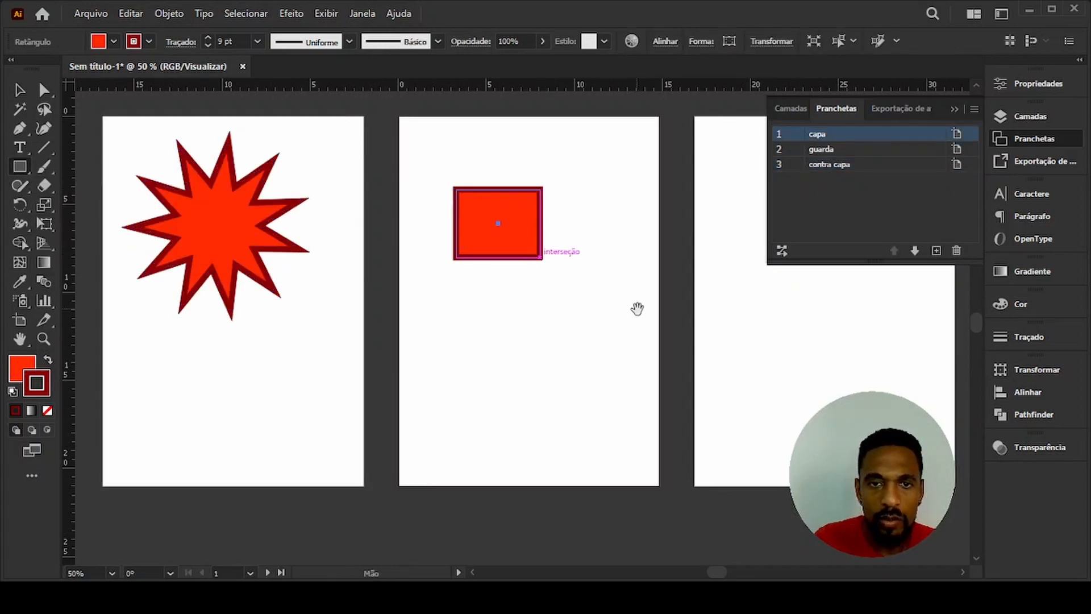
Draw an ellipse near the middle of the rightmost artboard and return to the Selection tool.
drag(465, 281, 382, 294)
drag(20, 166, 76, 209)
drag(671, 310, 781, 400)
key(v)
scroll(444, 203, down, 1)
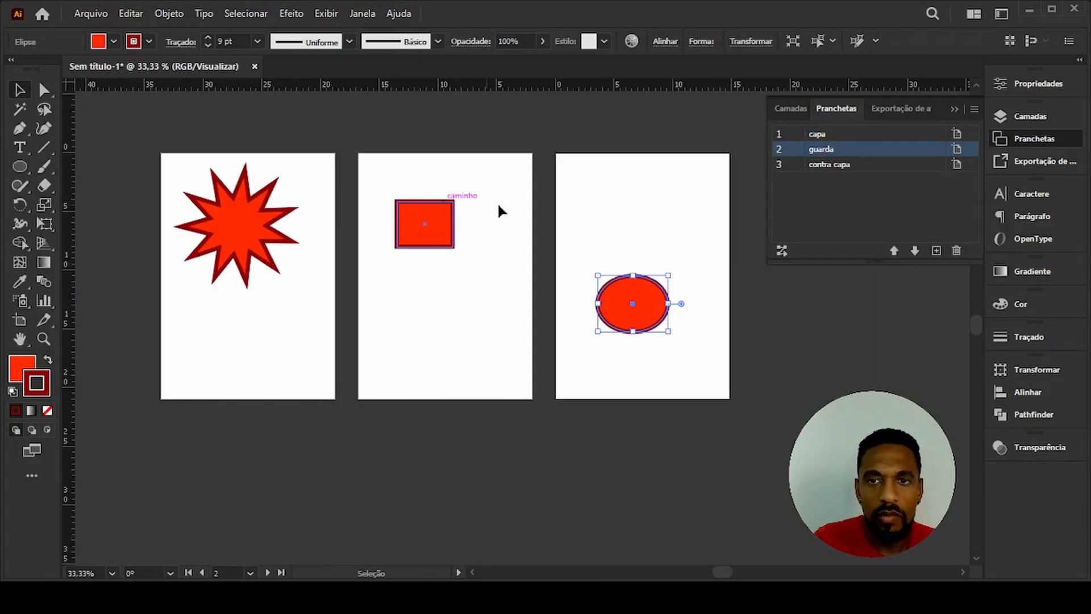
Examine which shape belongs to each of the capa, guarda and contra capa artboards, then view all three together.
click(817, 135)
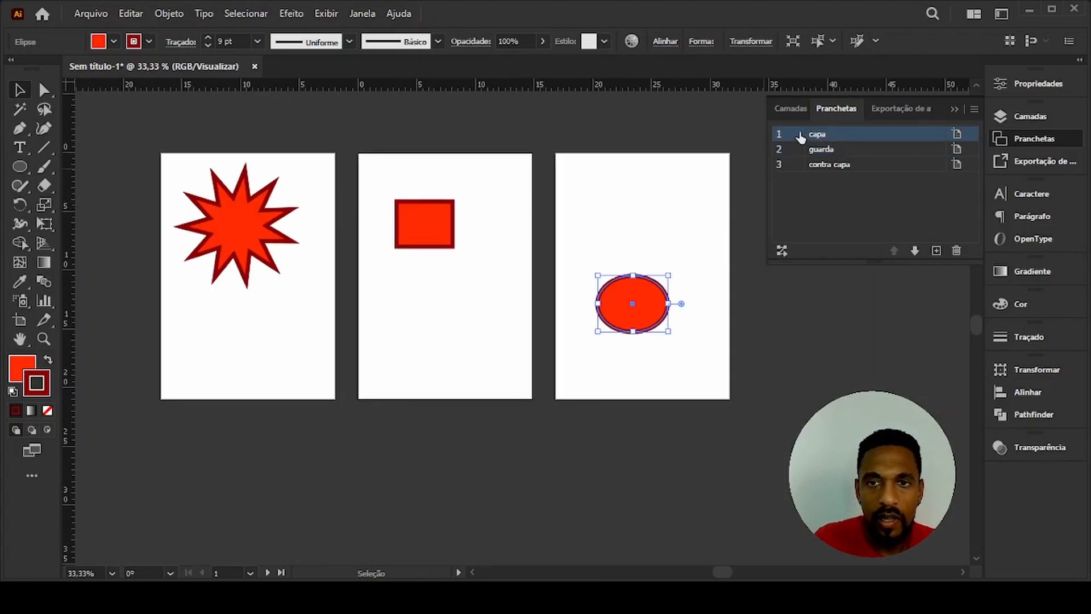
double_click(800, 136)
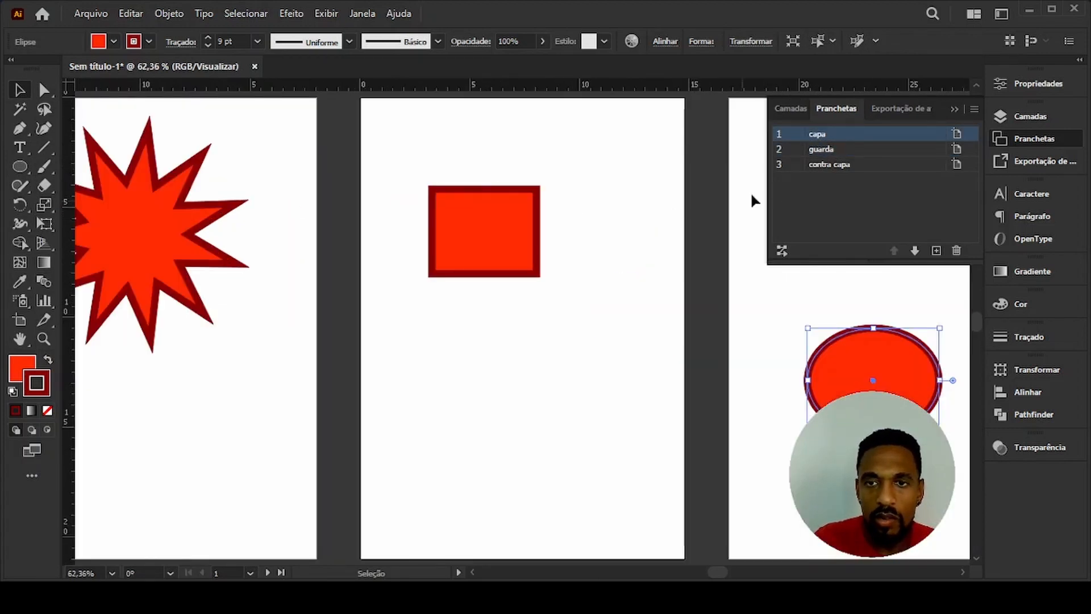
click(799, 151)
double_click(799, 151)
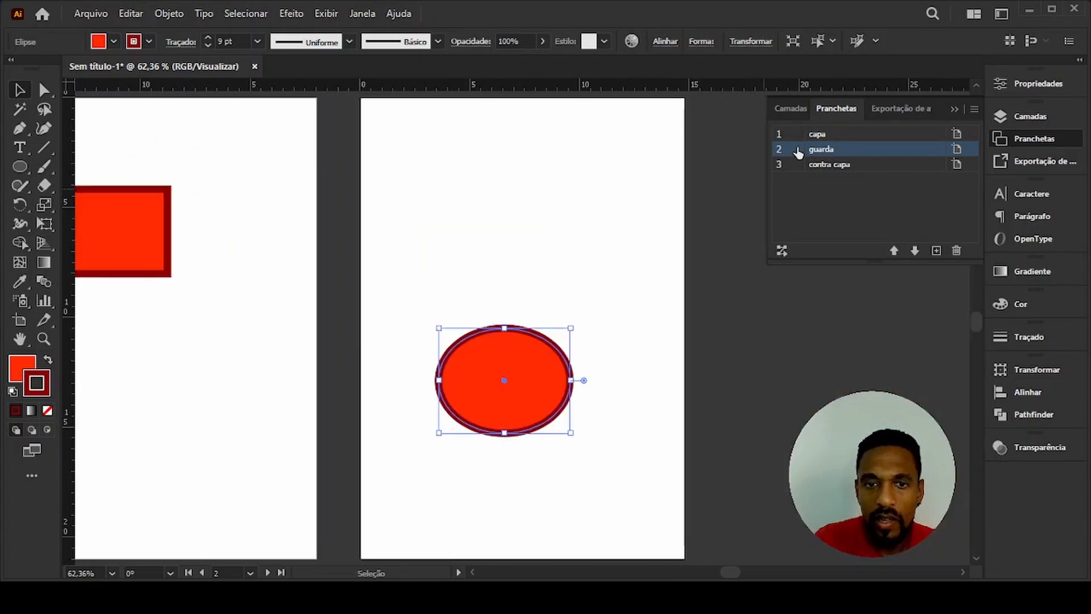
double_click(794, 170)
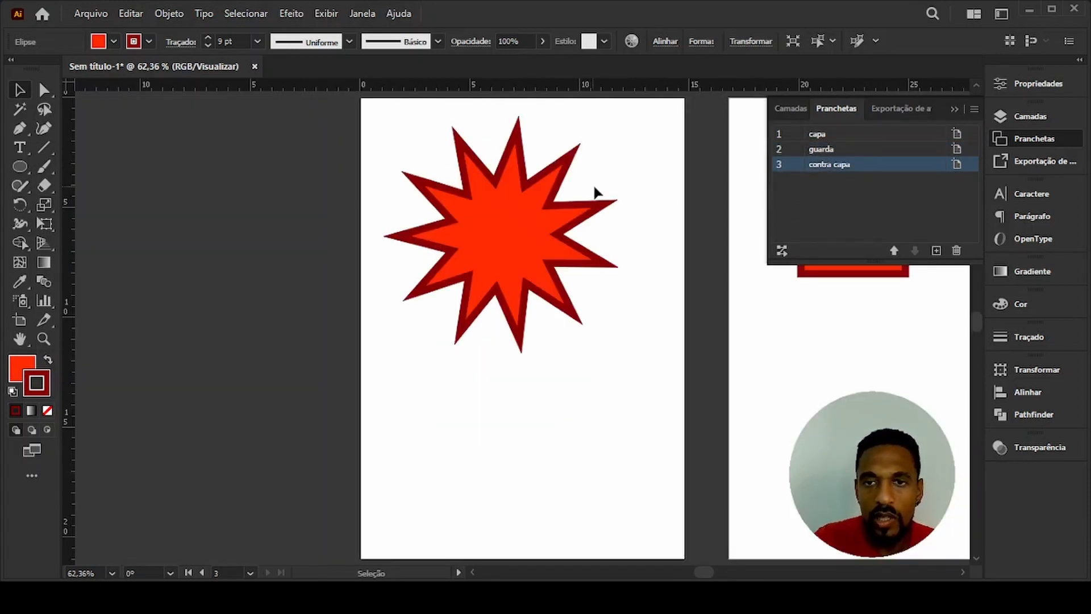
scroll(529, 232, down, 3)
drag(565, 253, 476, 276)
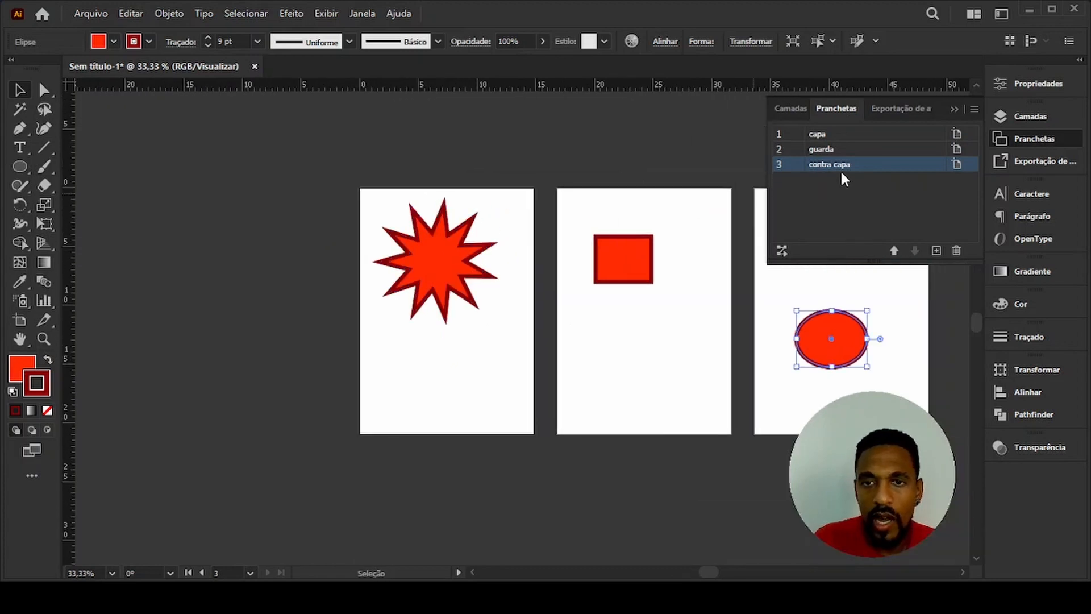
Reorder the artboards as contra capa, capa, guarda, and rearrange them in a row with 2 cm spacing, moving the artwork with them.
drag(828, 152, 814, 170)
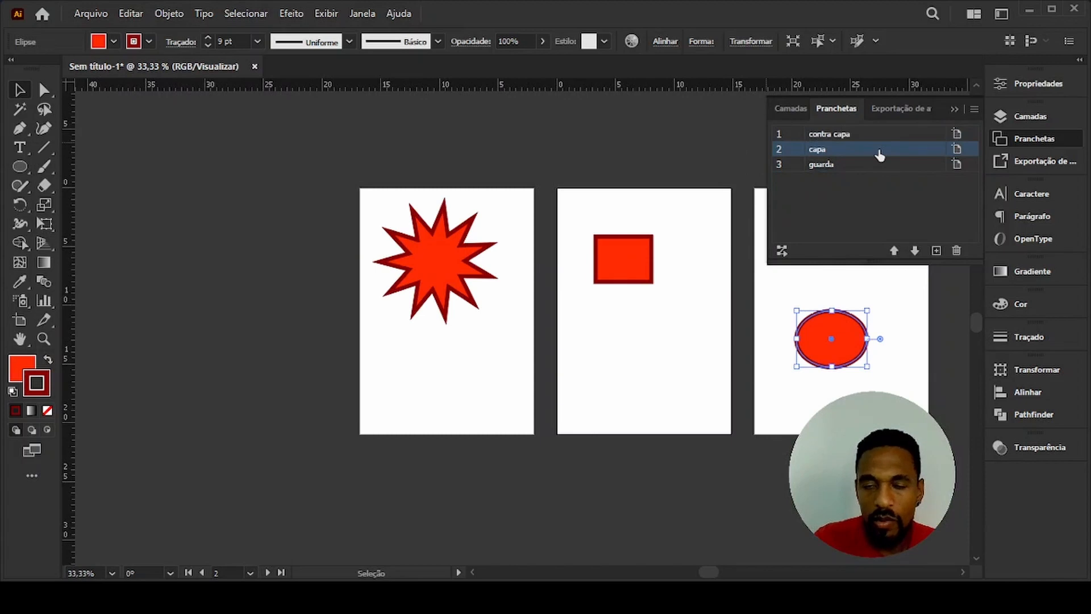
key(space)
drag(660, 268, 546, 273)
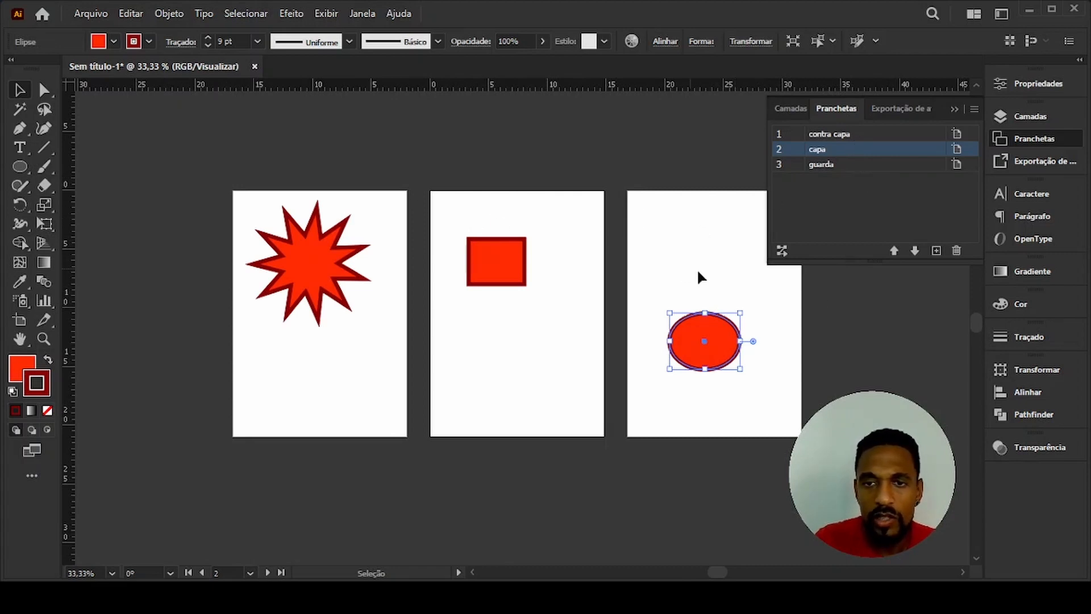
click(782, 251)
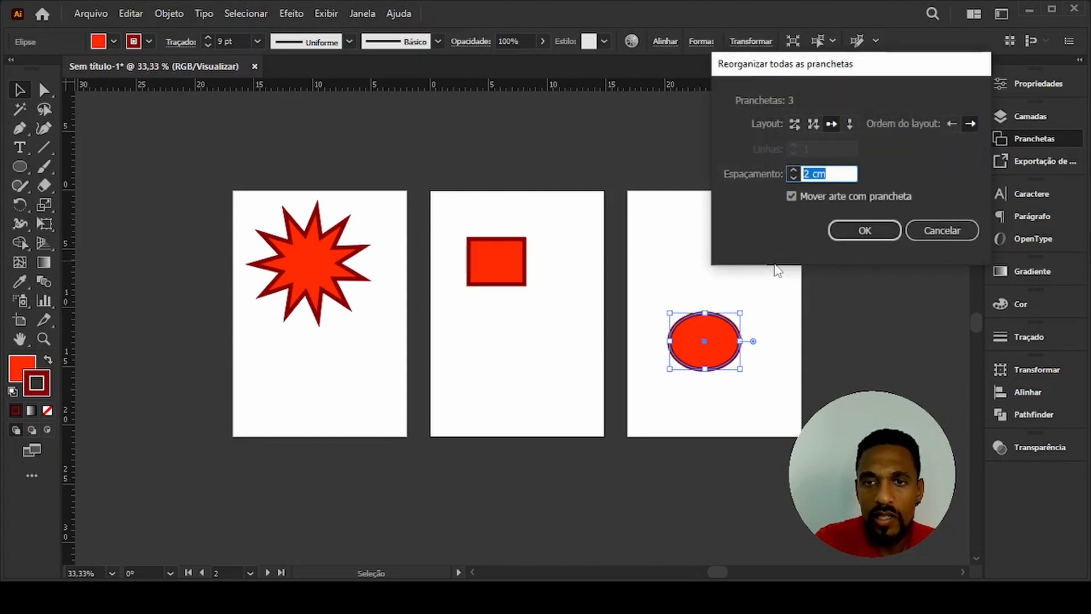
click(854, 234)
key(ctrl+alt+0)
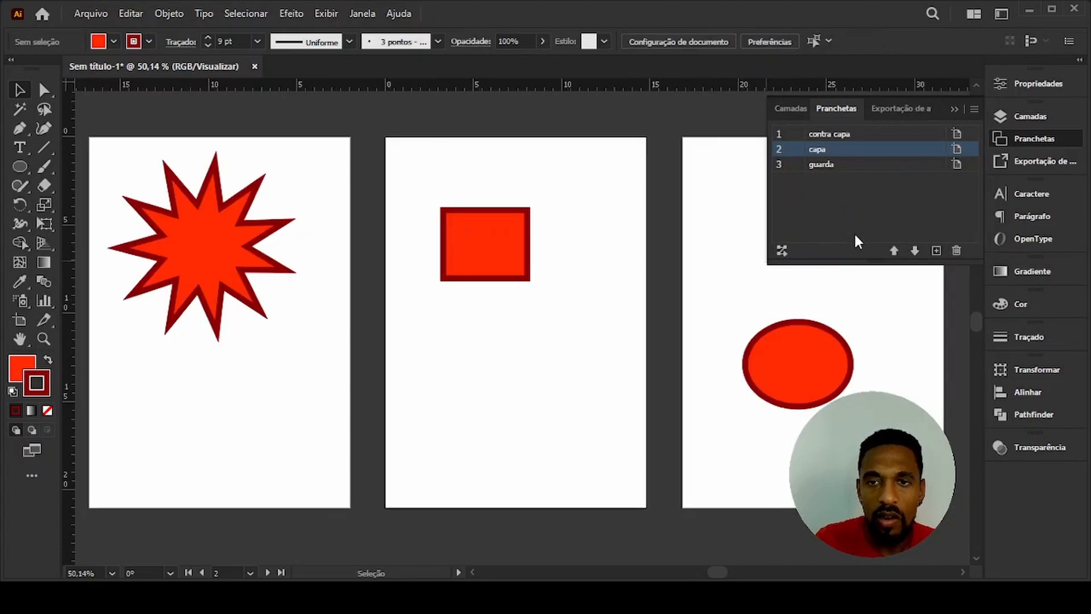
Examine the contra capa, capa and guarda artboards in list order, then view all three side by side.
click(791, 135)
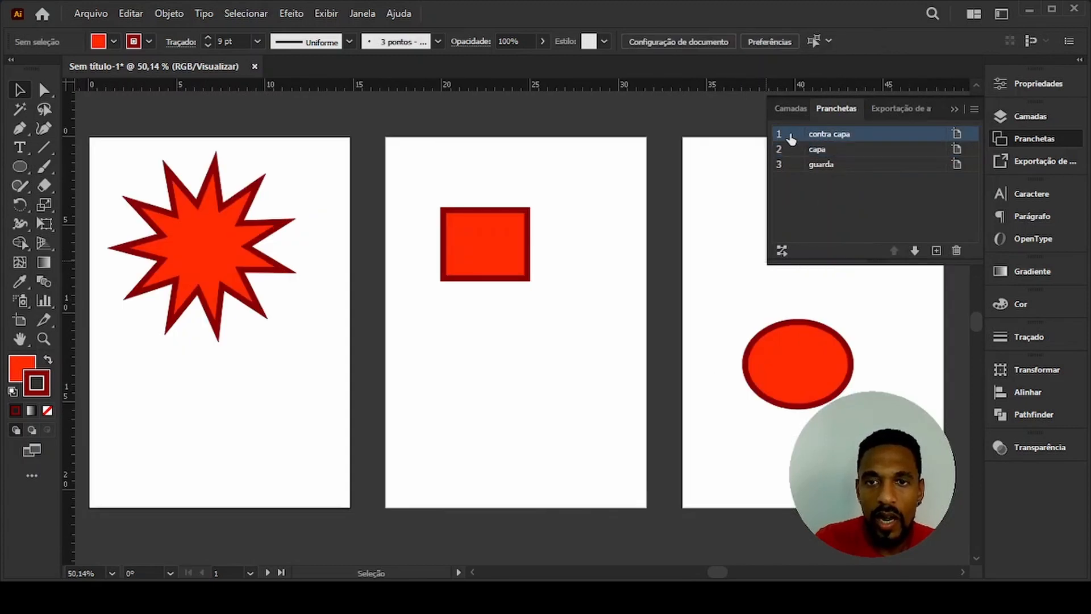
double_click(790, 137)
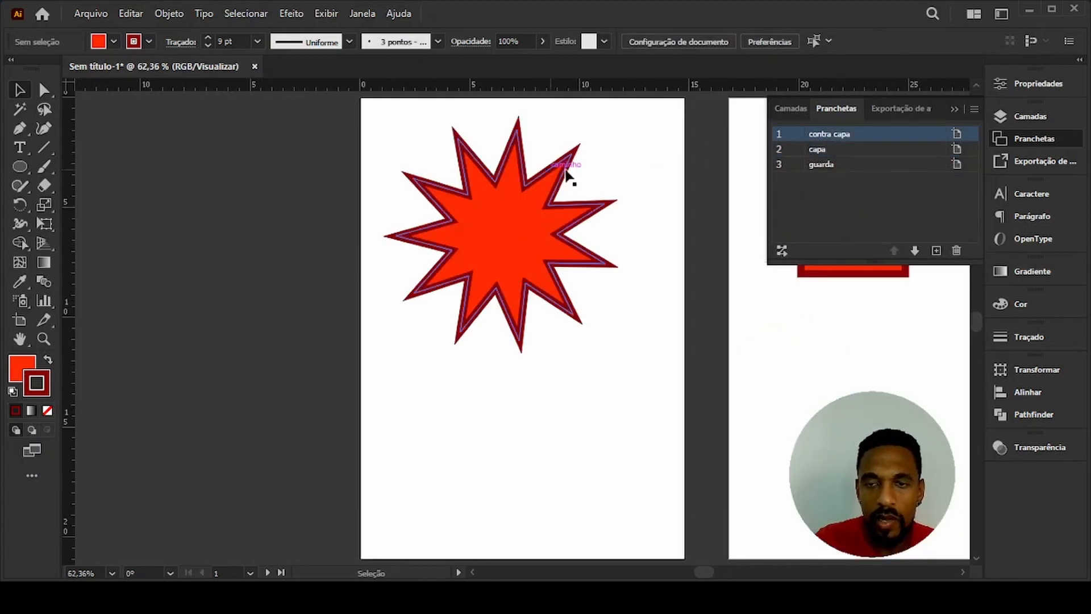
double_click(793, 151)
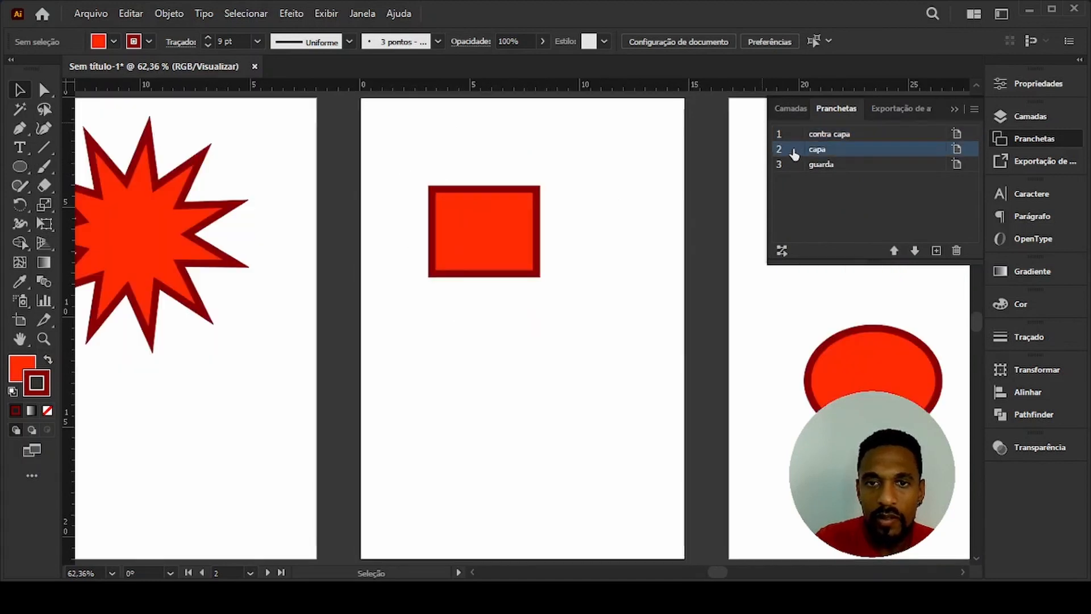
click(786, 166)
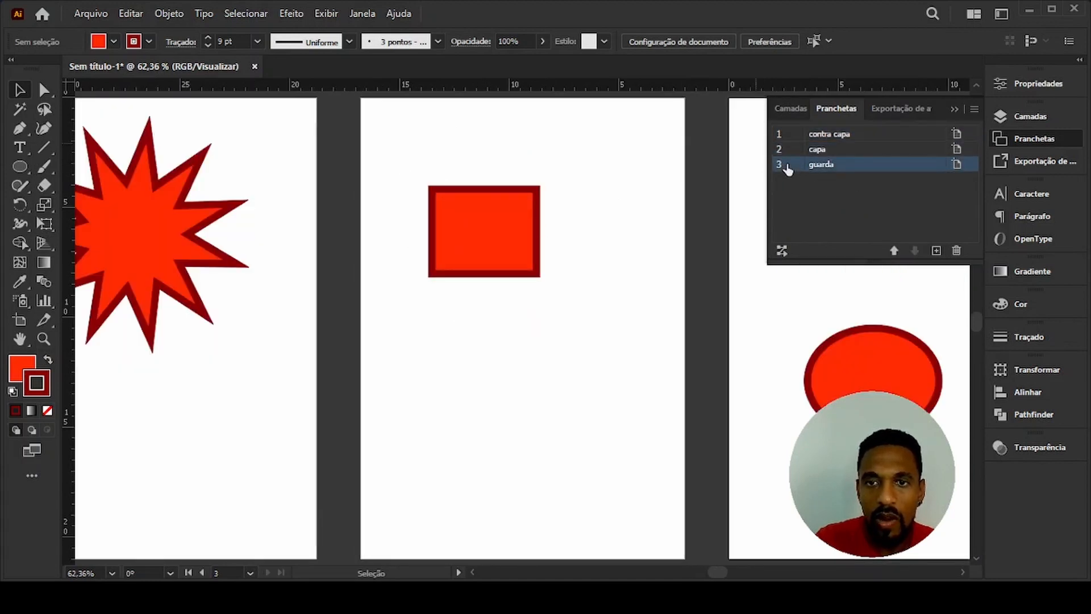
double_click(787, 166)
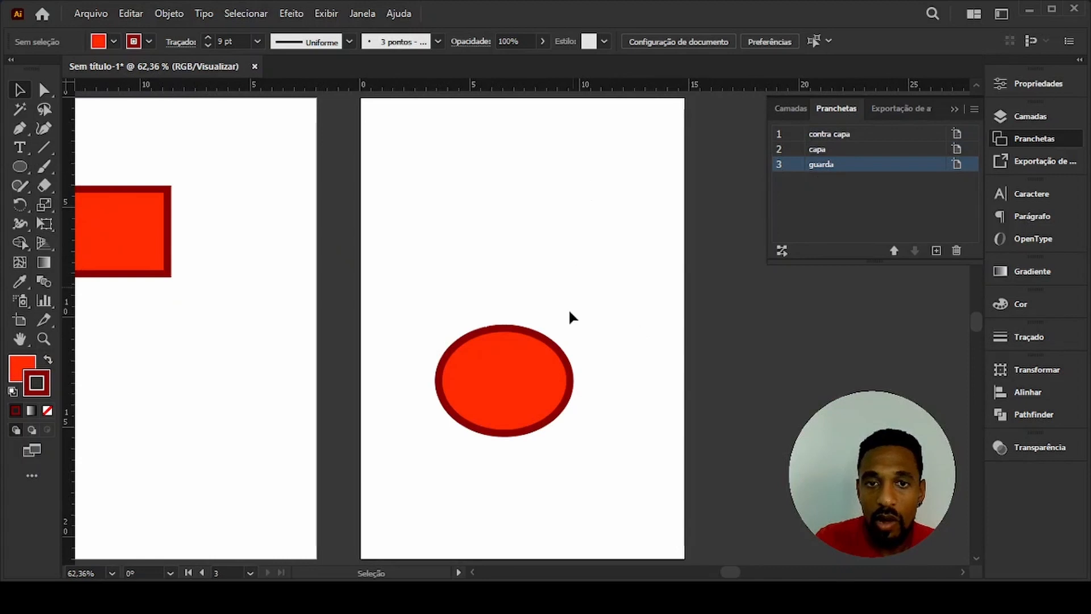
scroll(574, 300, down, 2)
drag(449, 316, 546, 336)
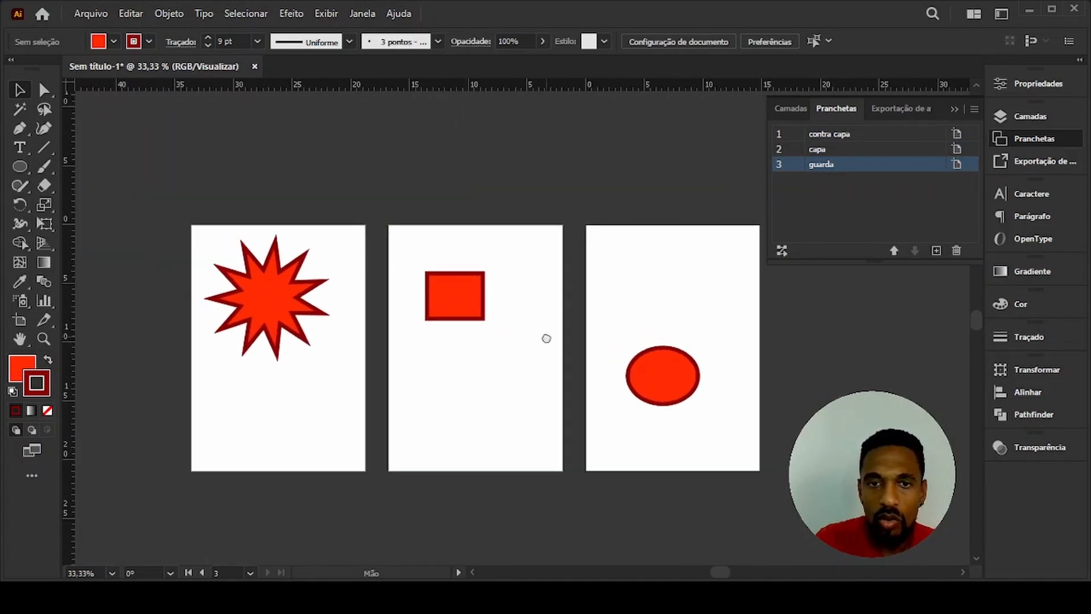
Reorder the artboard list as capa, guarda, contra capa.
mouse_move(819, 152)
mouse_down()
mouse_move(842, 163)
mouse_move(845, 132)
mouse_move(831, 149)
mouse_up()
double_click(821, 164)
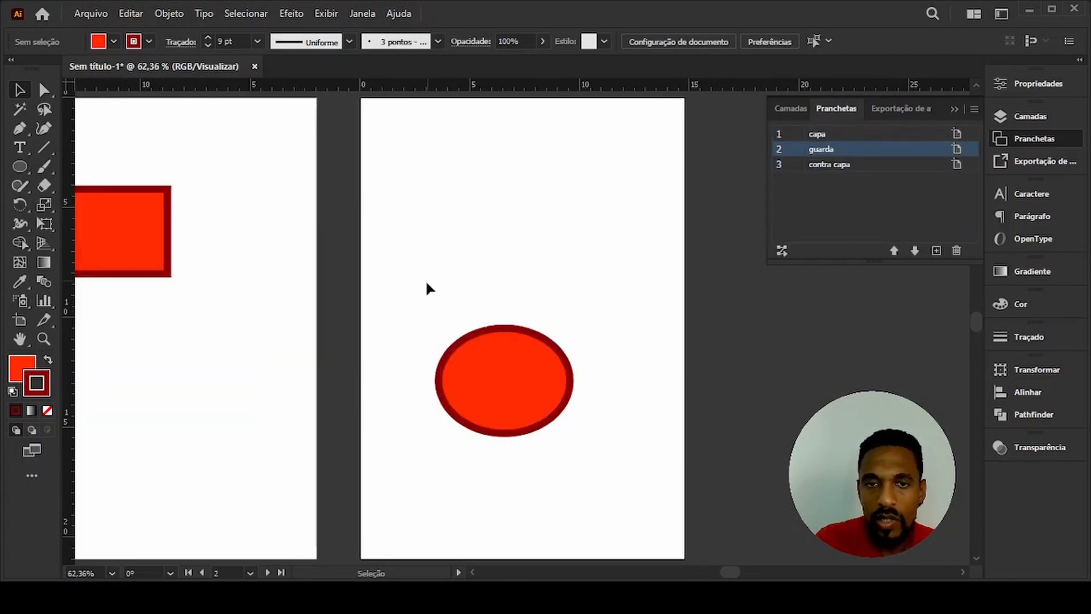
key(ctrl+minus)
key(ctrl+minus)
drag(423, 290, 584, 295)
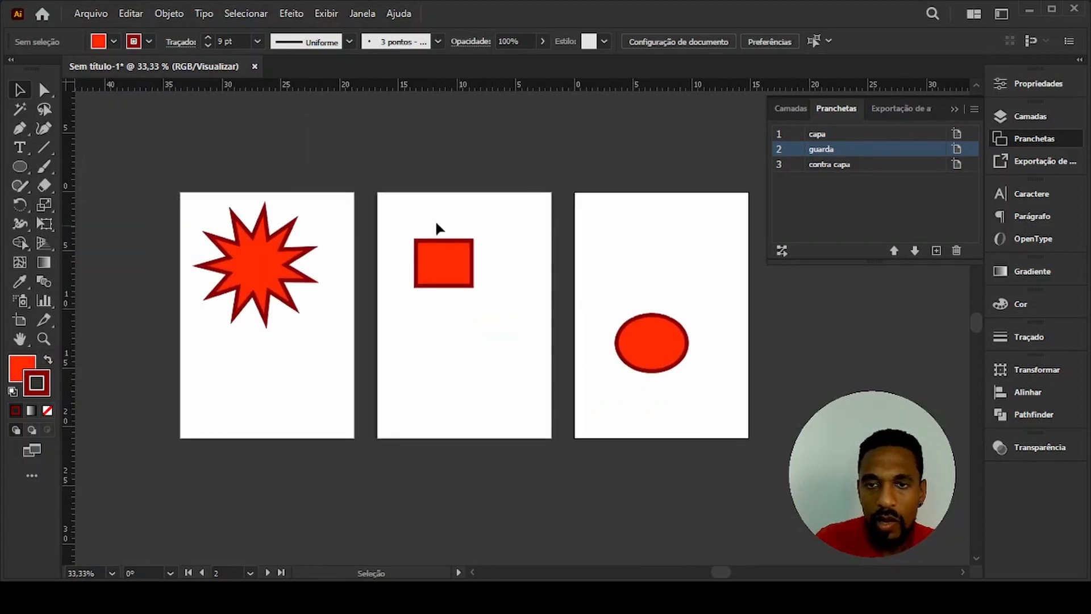
Rearrange all artboards in a single left-to-right row with 2 cm spacing, moving the artwork with them.
click(782, 251)
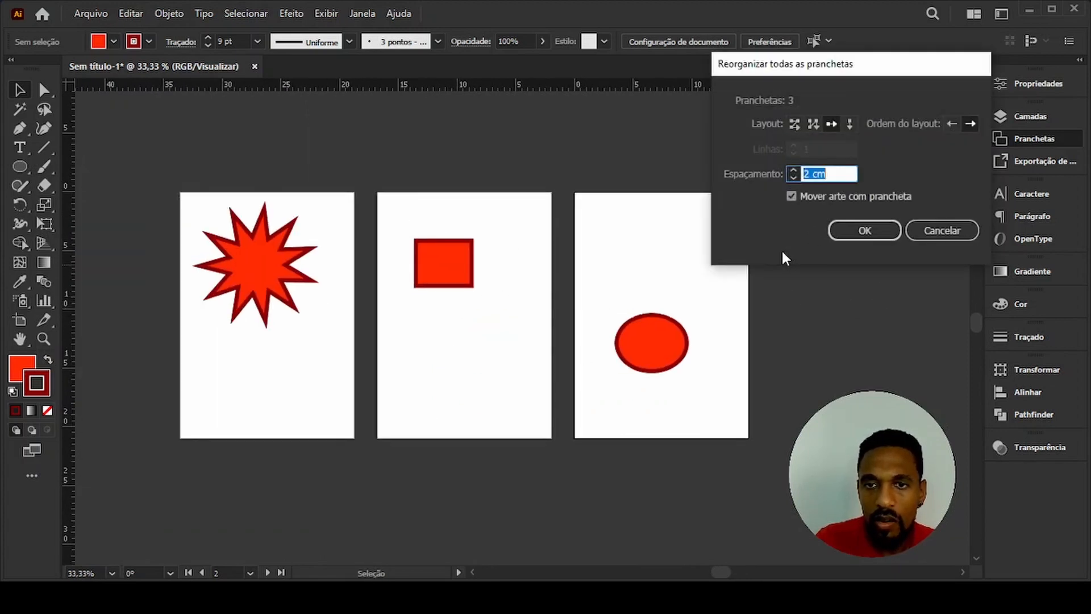
click(856, 233)
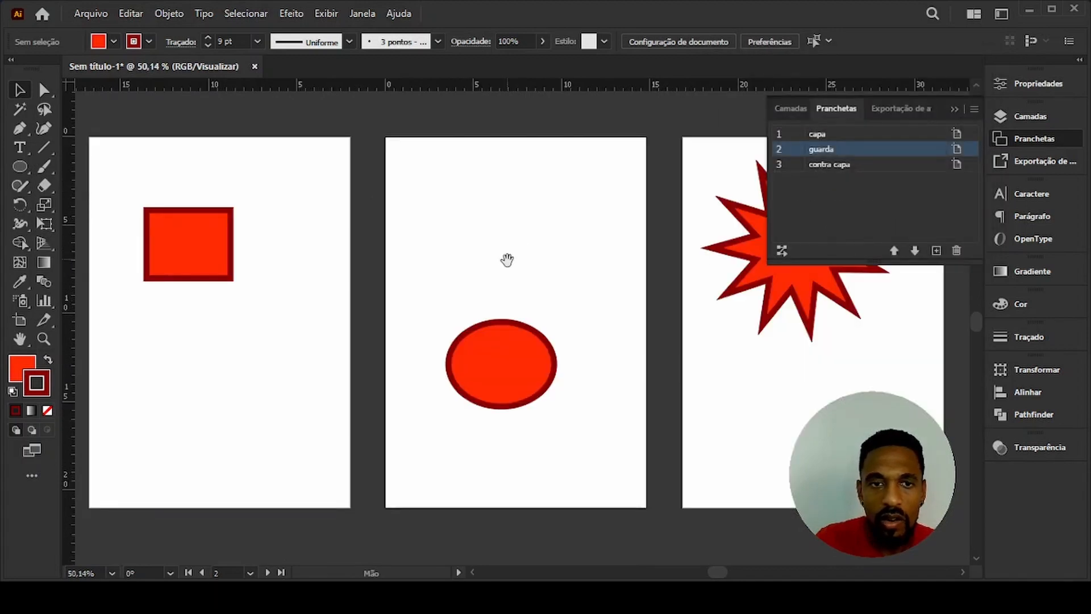
scroll(482, 273, down, 2)
scroll(480, 278, down, 1)
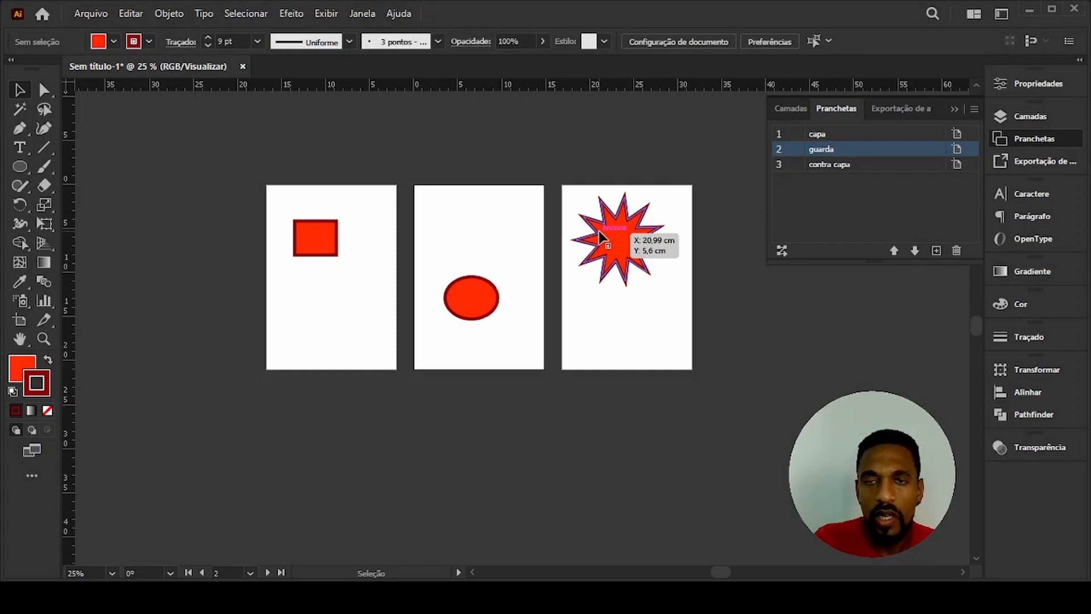
scroll(459, 219, up, 1)
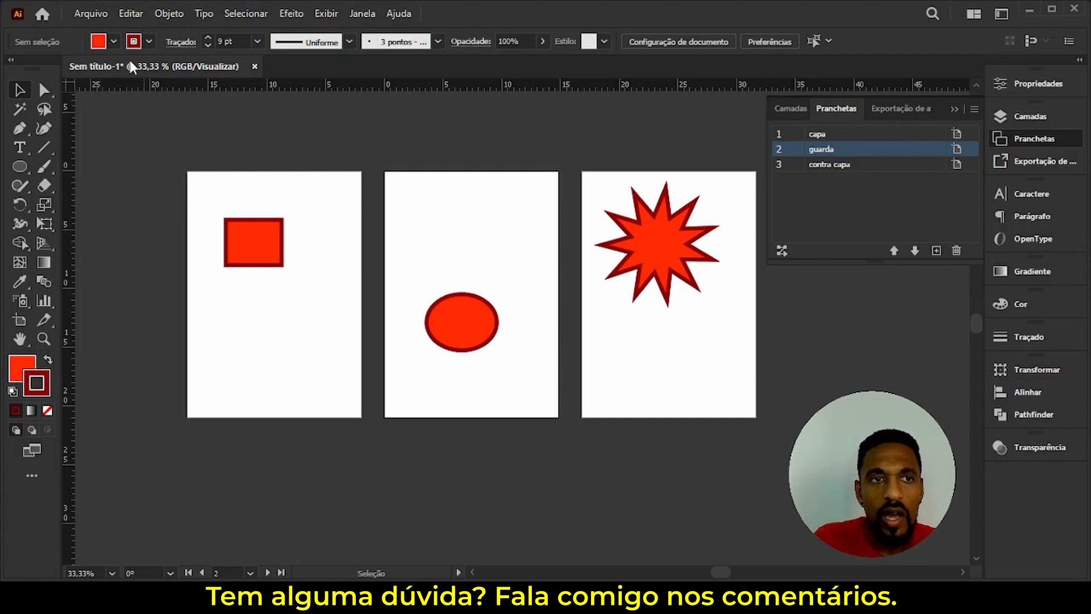
Examine the general and type settings of the document setup, including the units, and leave them as they are.
click(105, 15)
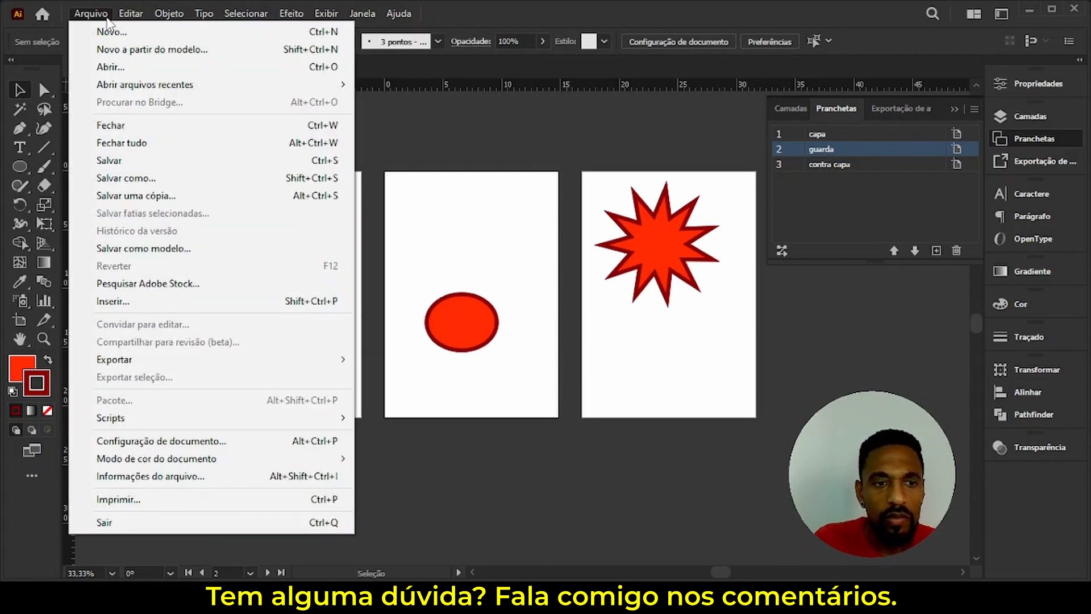
click(185, 441)
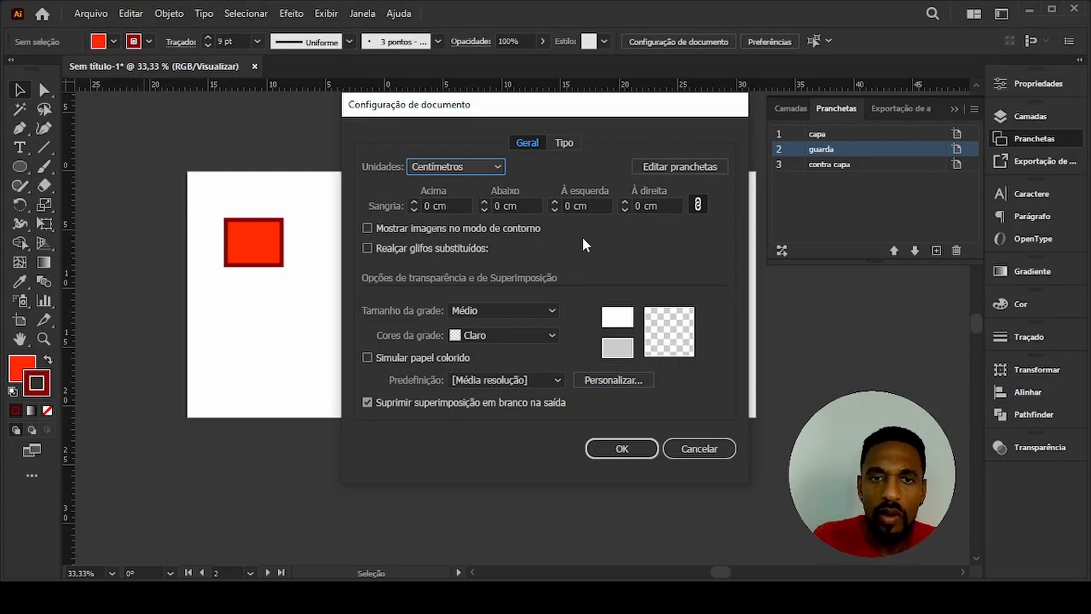
click(451, 169)
click(449, 165)
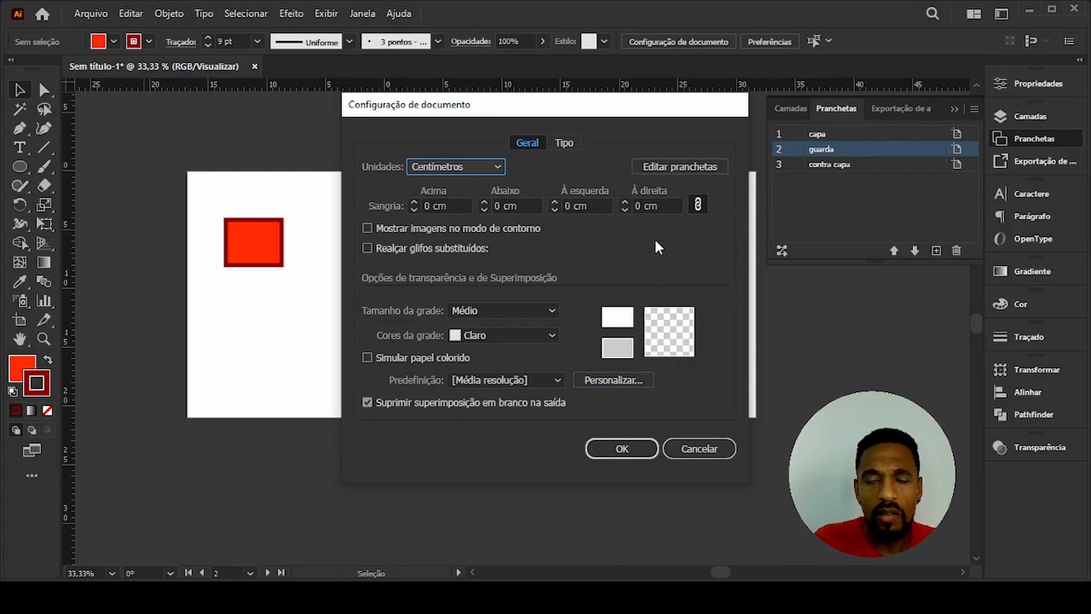
click(565, 142)
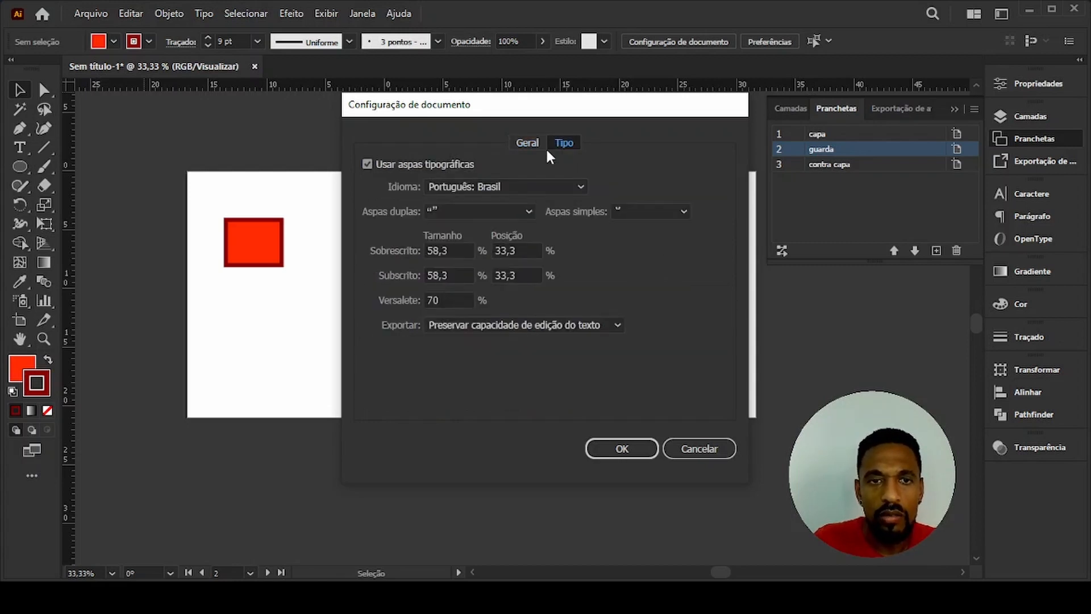
click(531, 142)
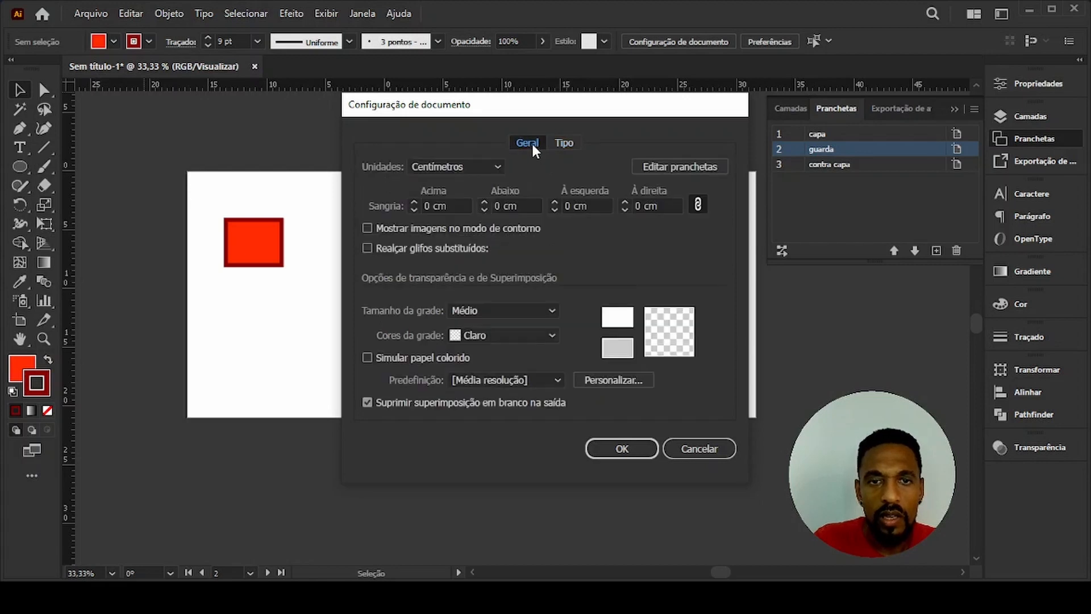
click(629, 451)
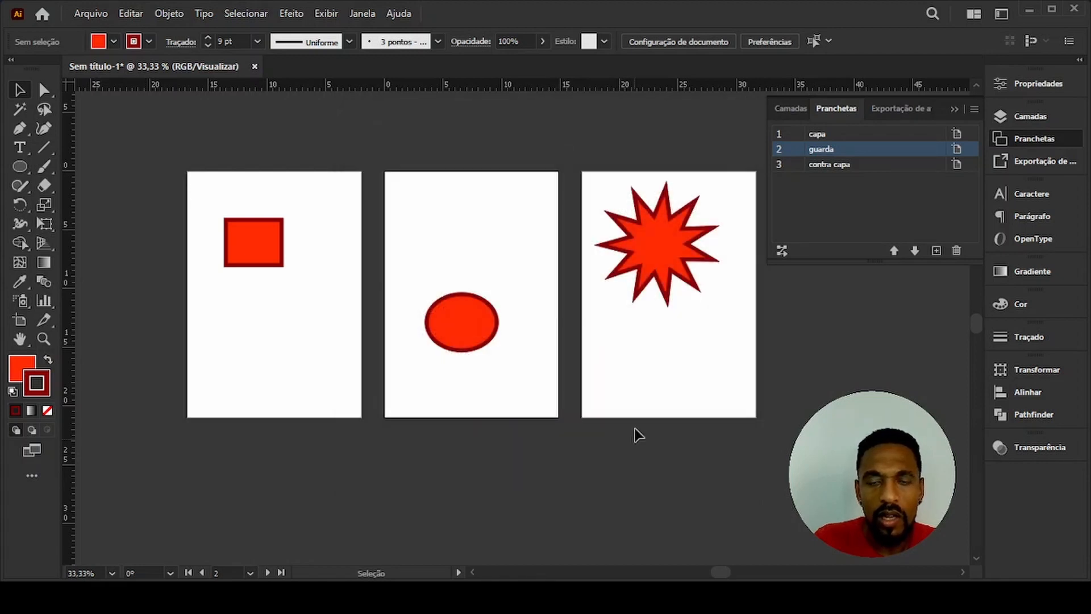
key(space)
drag(627, 389, 602, 381)
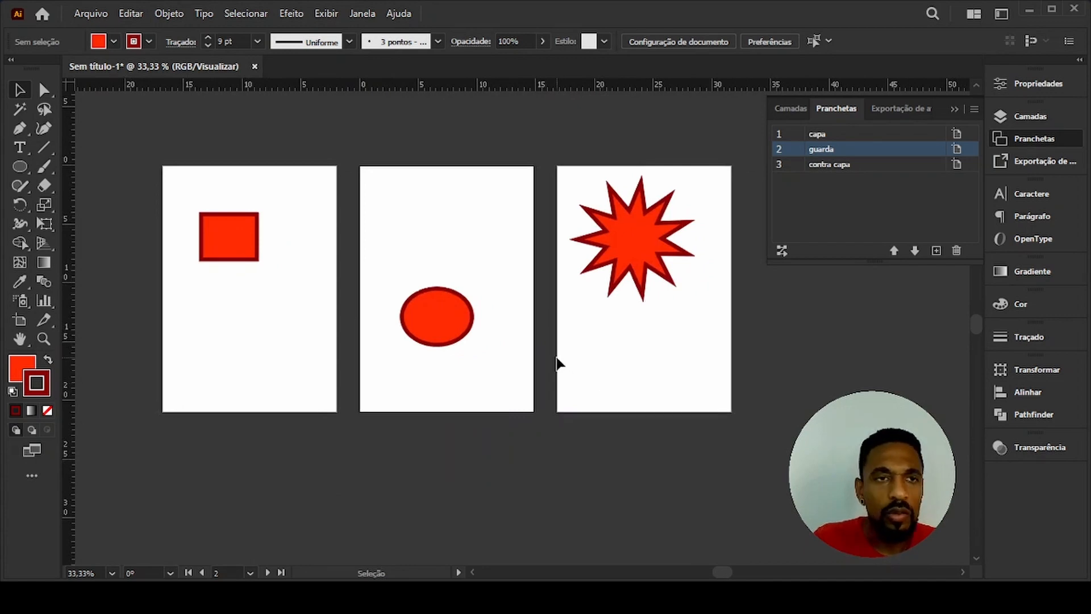
click(100, 15)
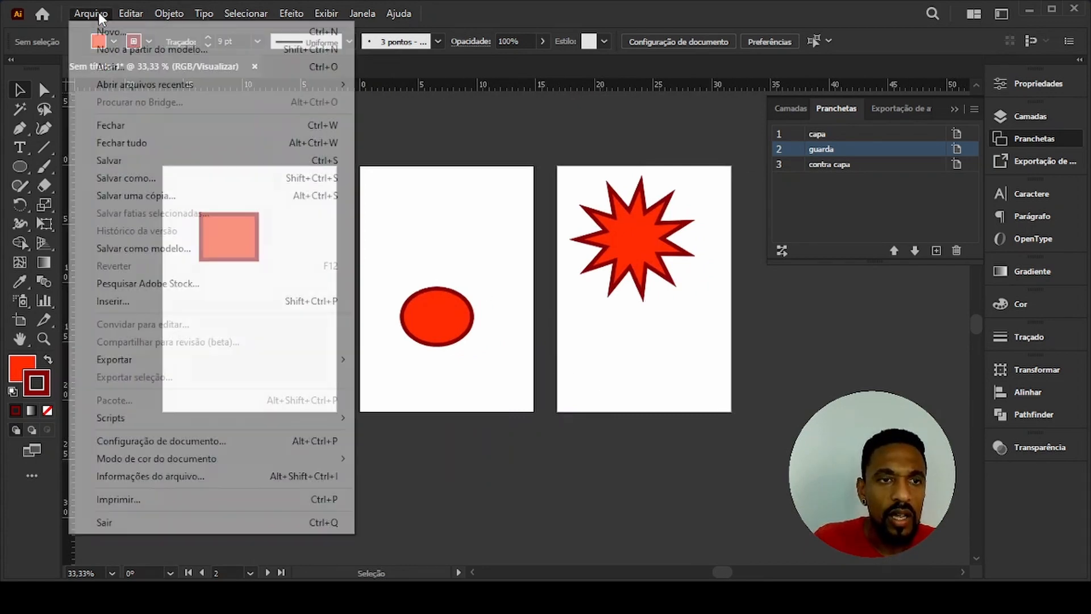
click(118, 161)
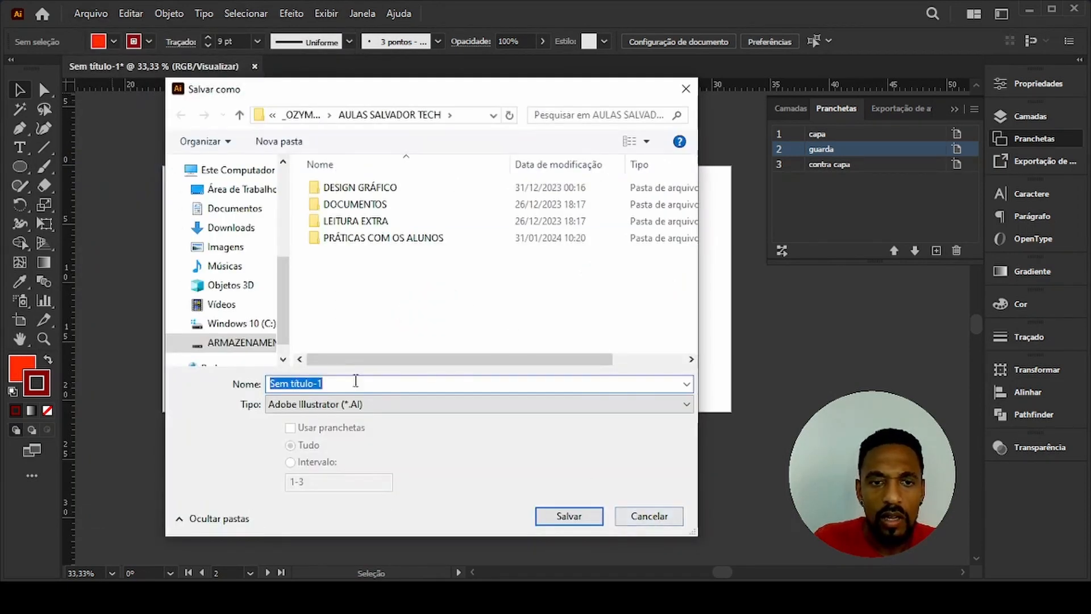
click(640, 516)
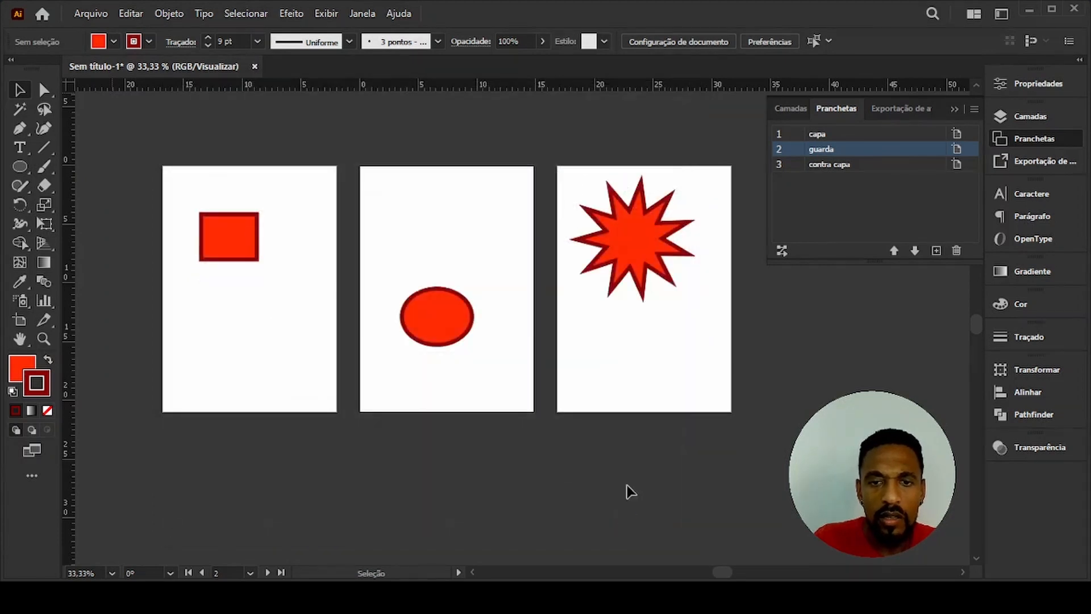
key(space)
drag(516, 429, 542, 444)
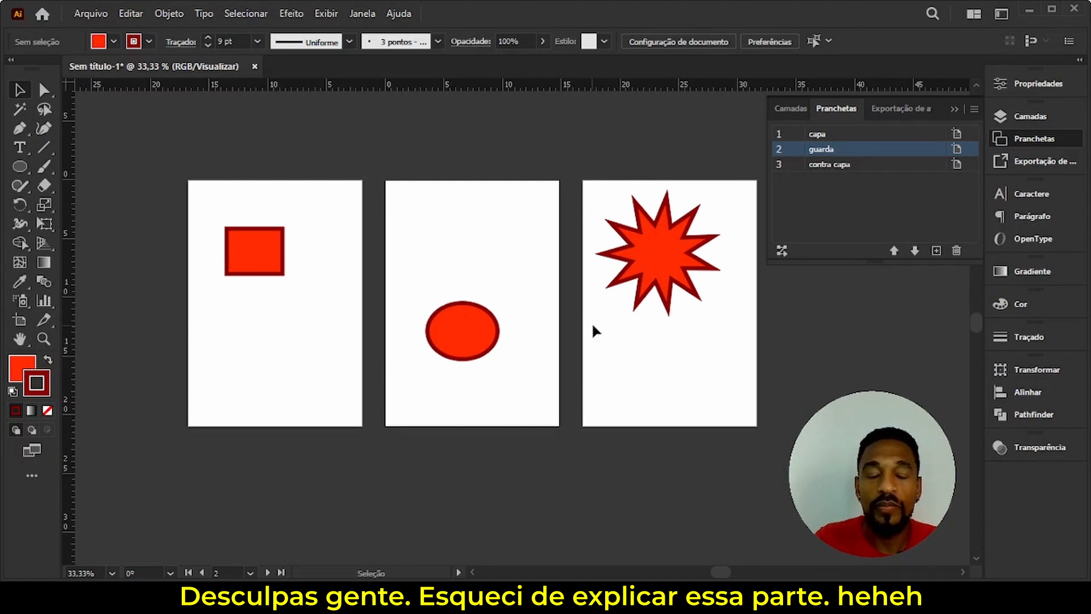
Move the guarda artboard with its ellipse past contra capa, and from there below the gap between the other two, at about X 14.8, Y 33.6 cm.
click(948, 110)
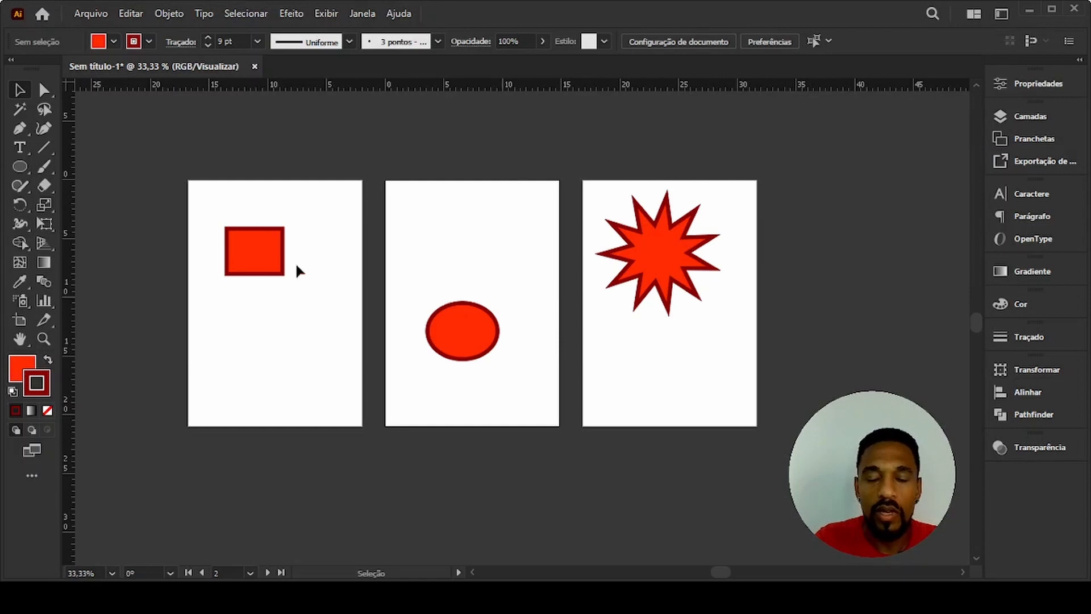
drag(684, 324, 599, 335)
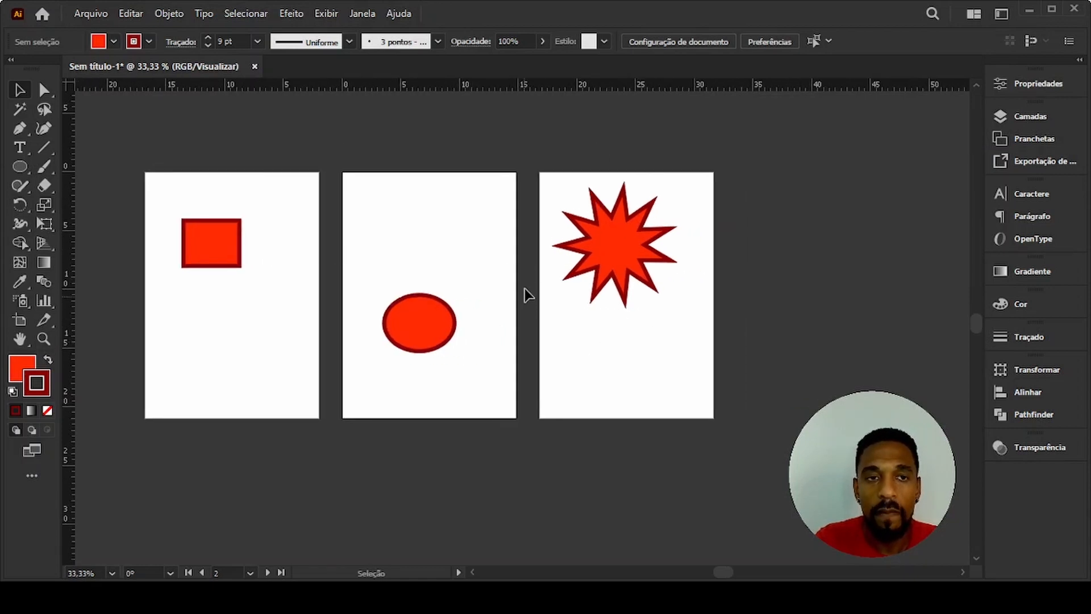
click(19, 321)
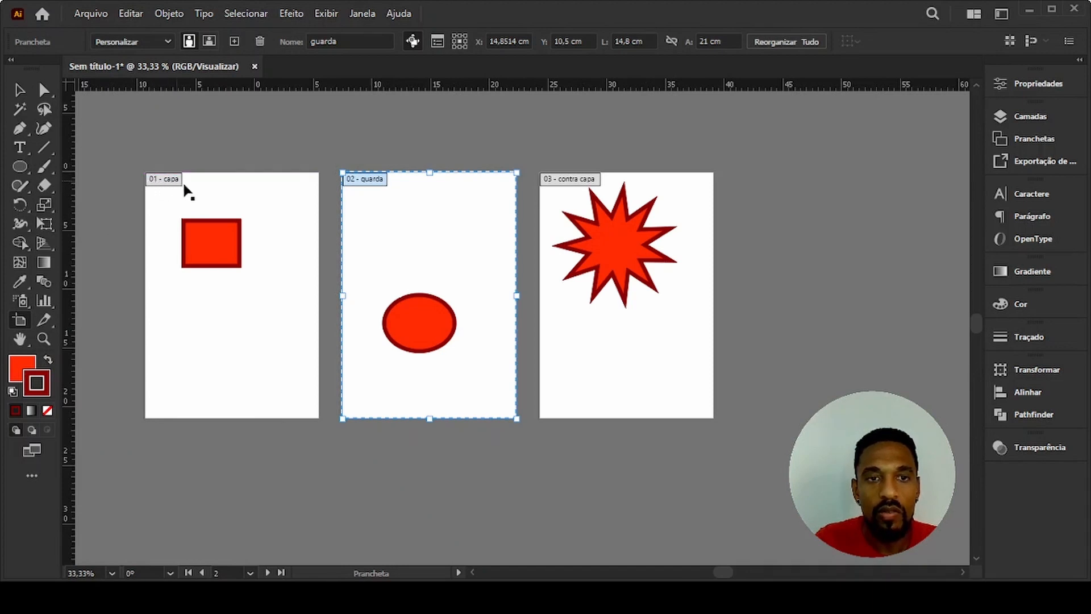
drag(363, 179, 770, 179)
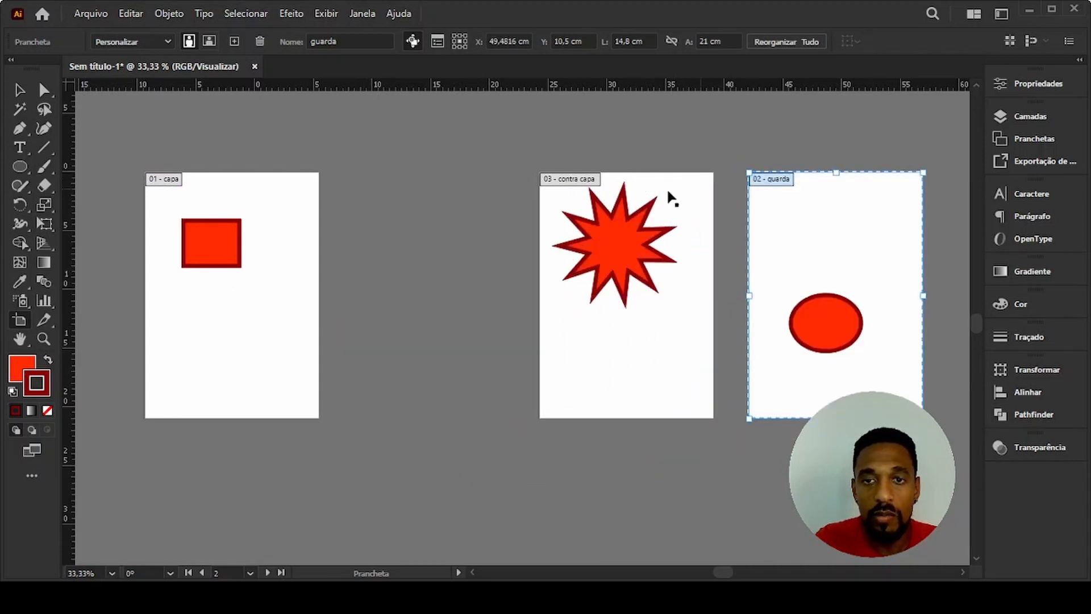
scroll(579, 216, down, 1)
drag(739, 217, 457, 361)
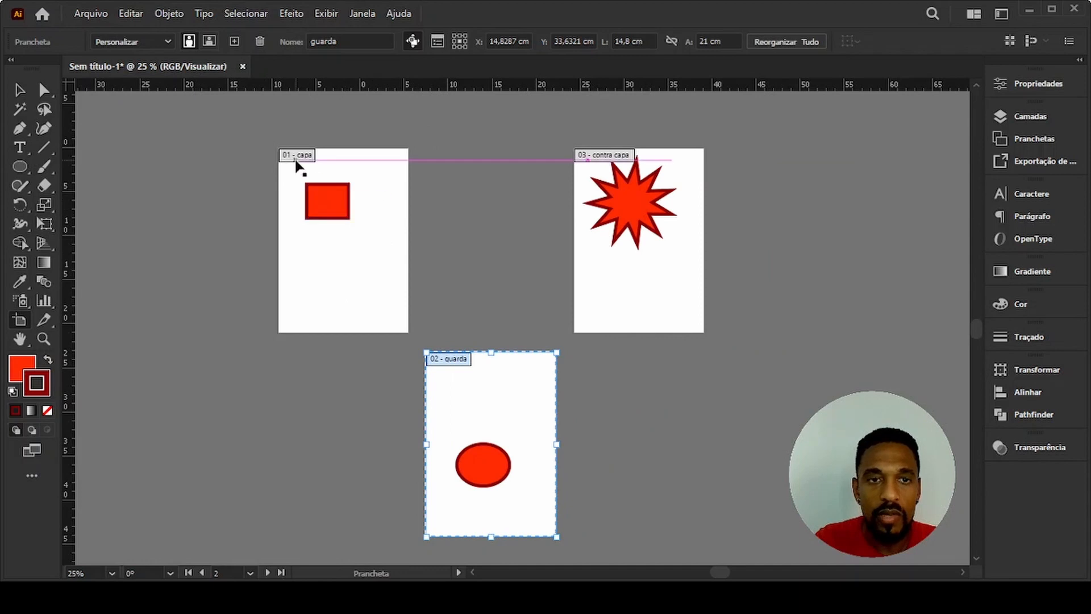
Spread capa to about X -15.1 cm and contra capa to about X 51.2 cm, and place guarda between them, level with capa.
drag(293, 159, 180, 157)
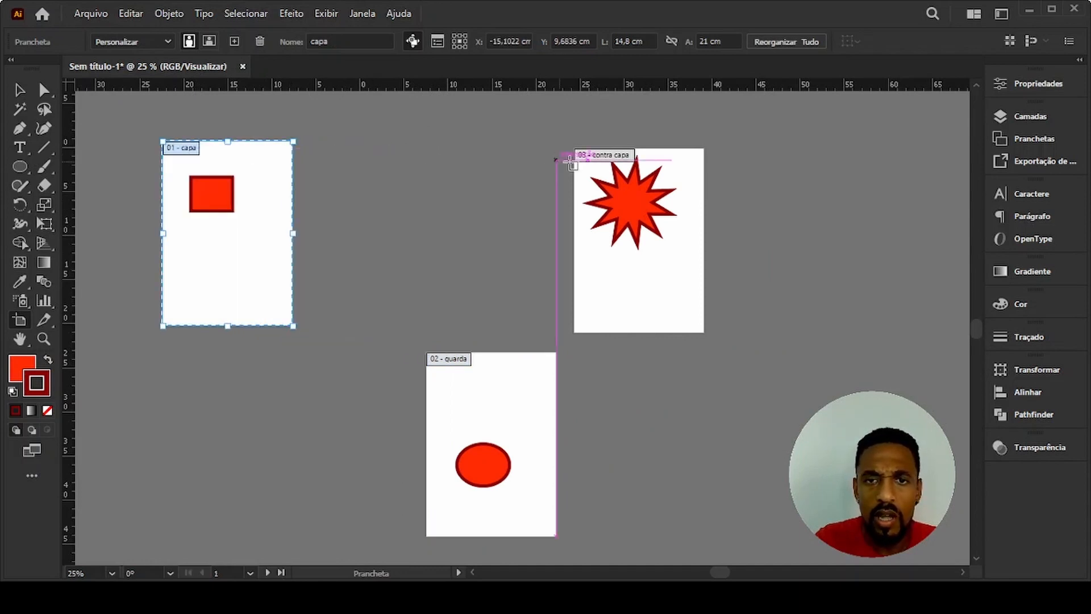
drag(570, 161, 763, 145)
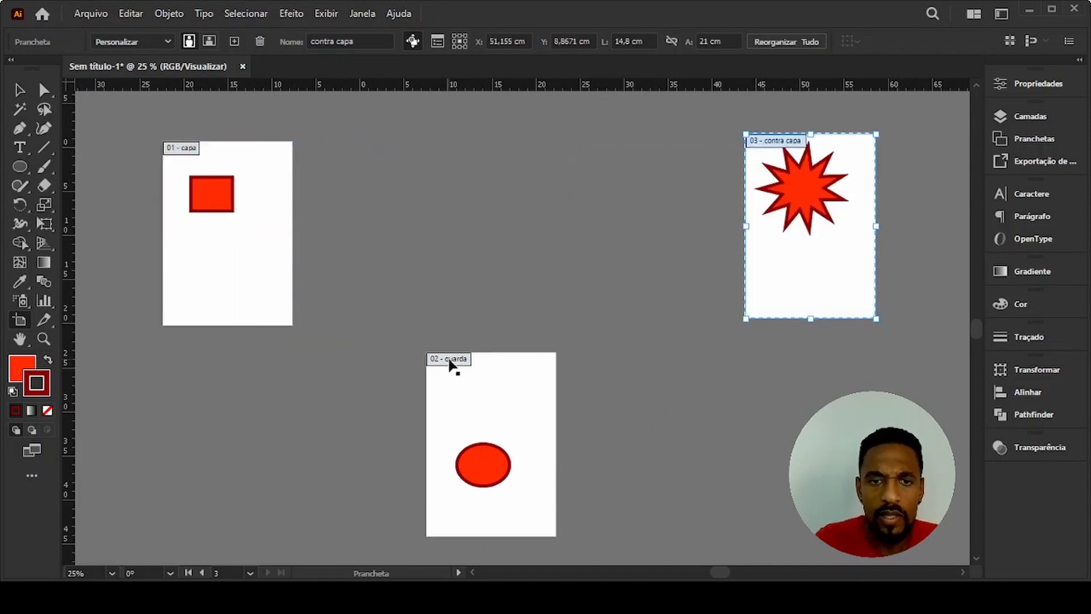
drag(450, 364, 481, 148)
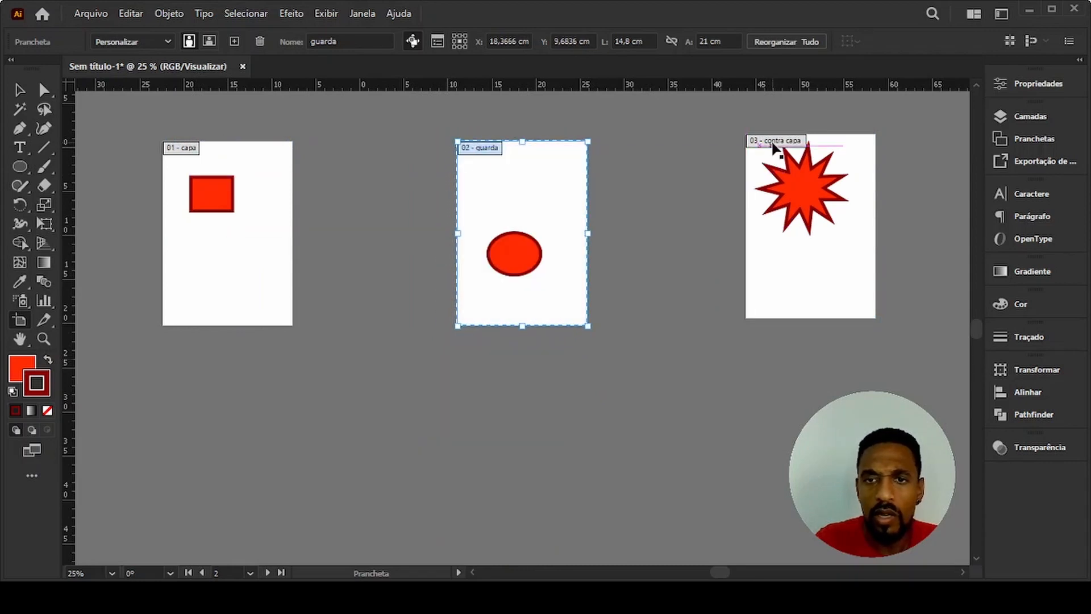
drag(773, 147, 773, 147)
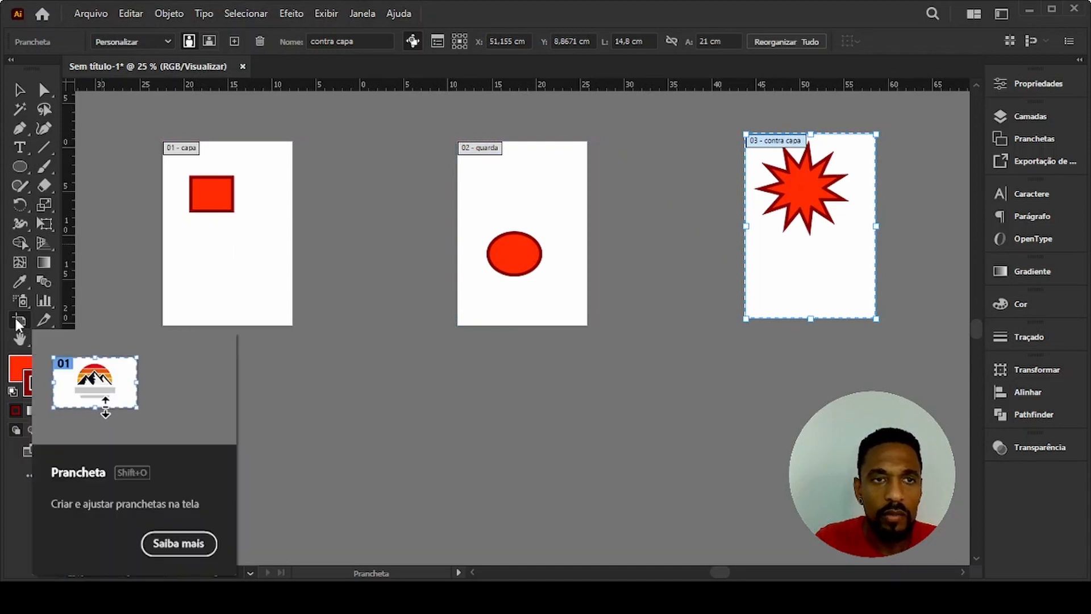
Shift capa, guarda and contra capa slightly into one top-aligned row, with contra capa at about X 46.3 cm, and leave artboard editing.
drag(189, 157, 177, 164)
drag(478, 147, 441, 154)
drag(770, 146, 724, 158)
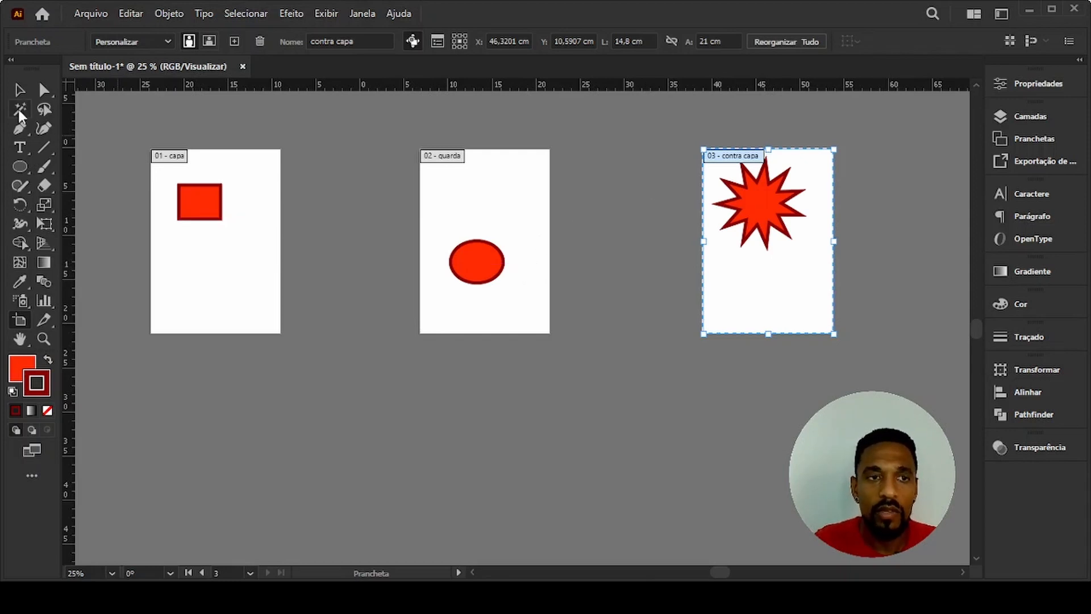
click(20, 89)
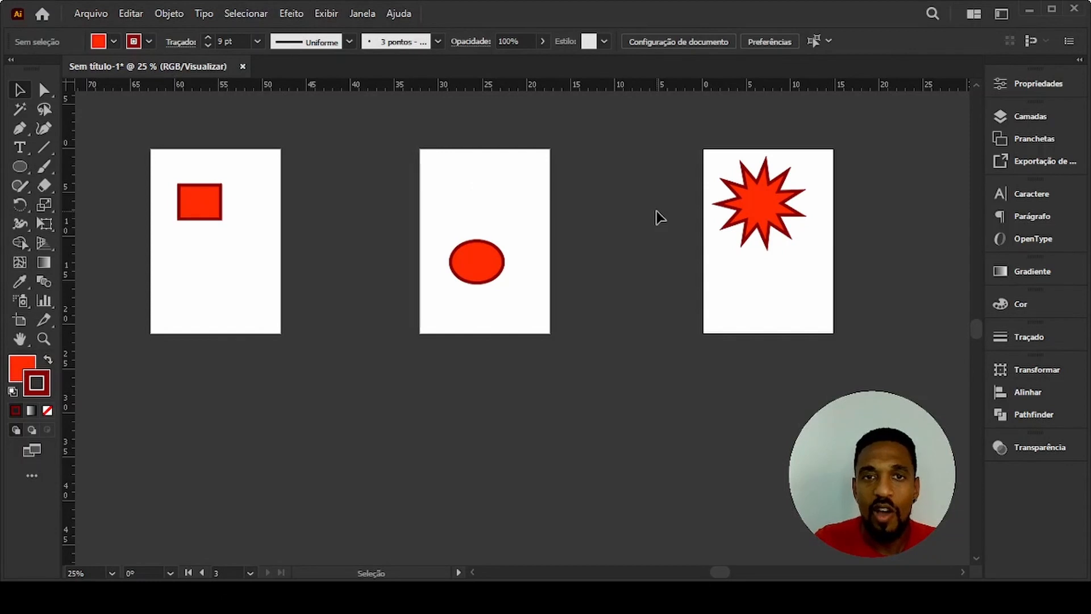